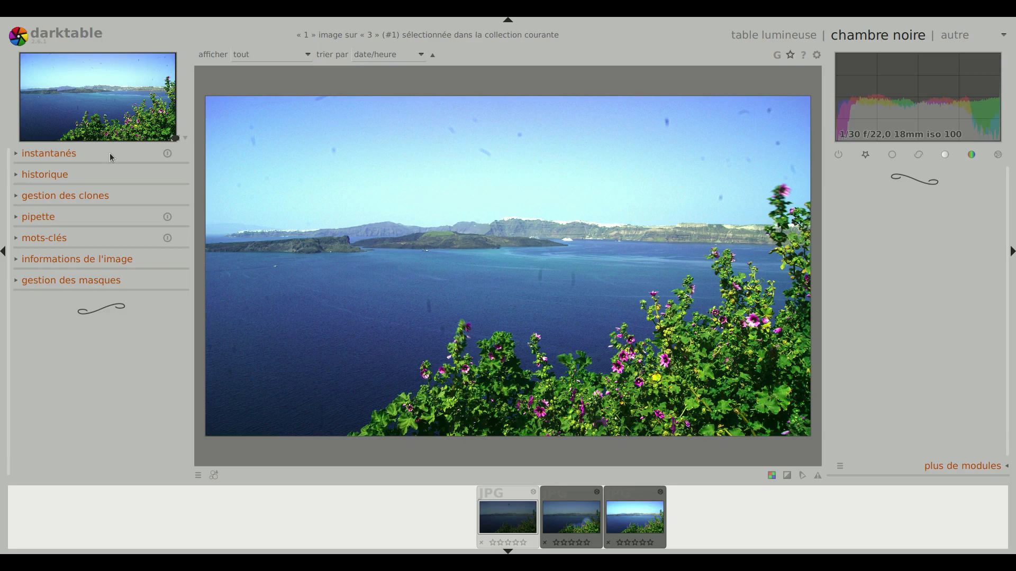
Show only the module panel beside the photo, then add "correction des taches" to the favourites and expand it
key(Tab)
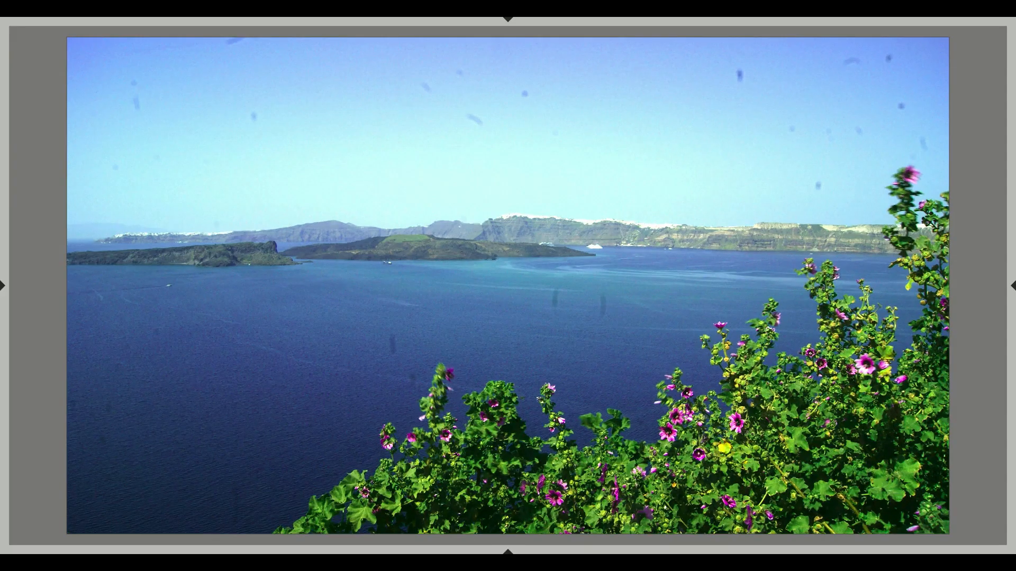
click(1013, 286)
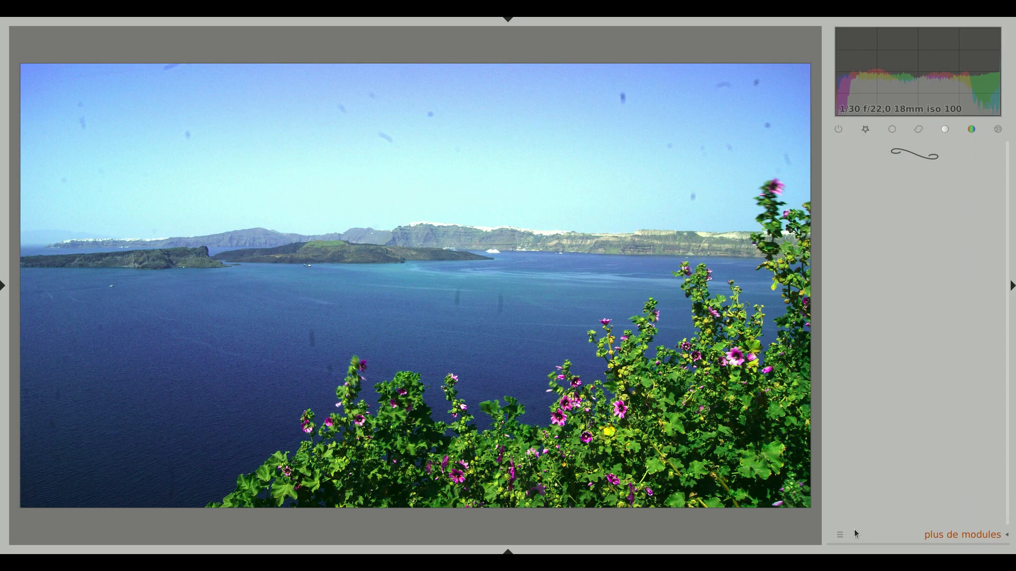
click(949, 536)
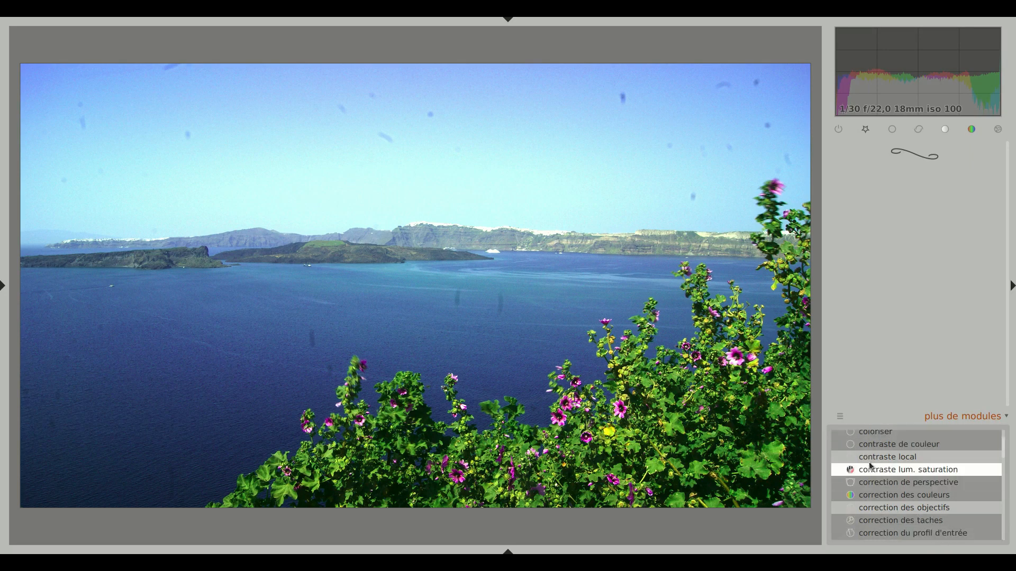
click(836, 521)
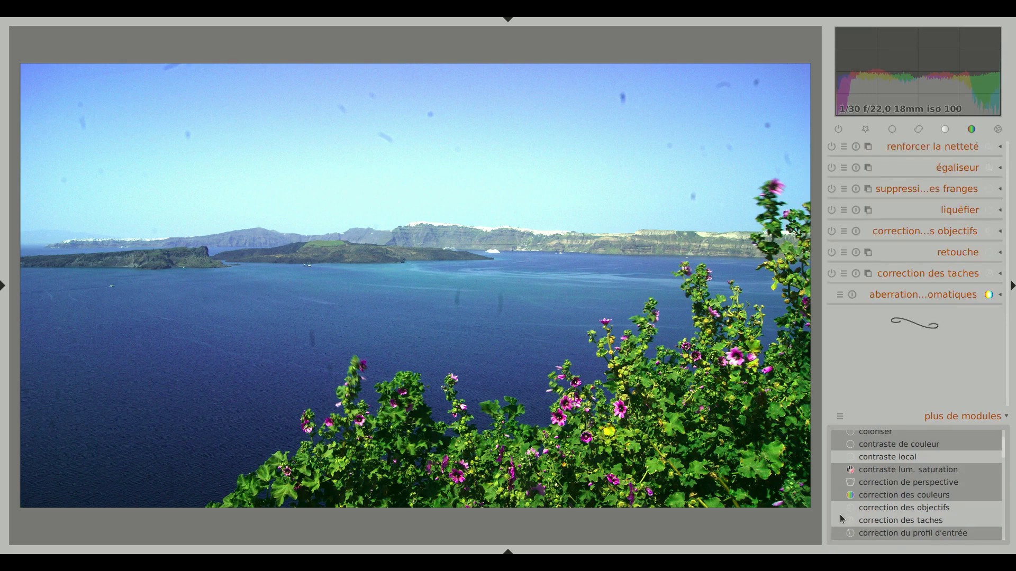
click(840, 521)
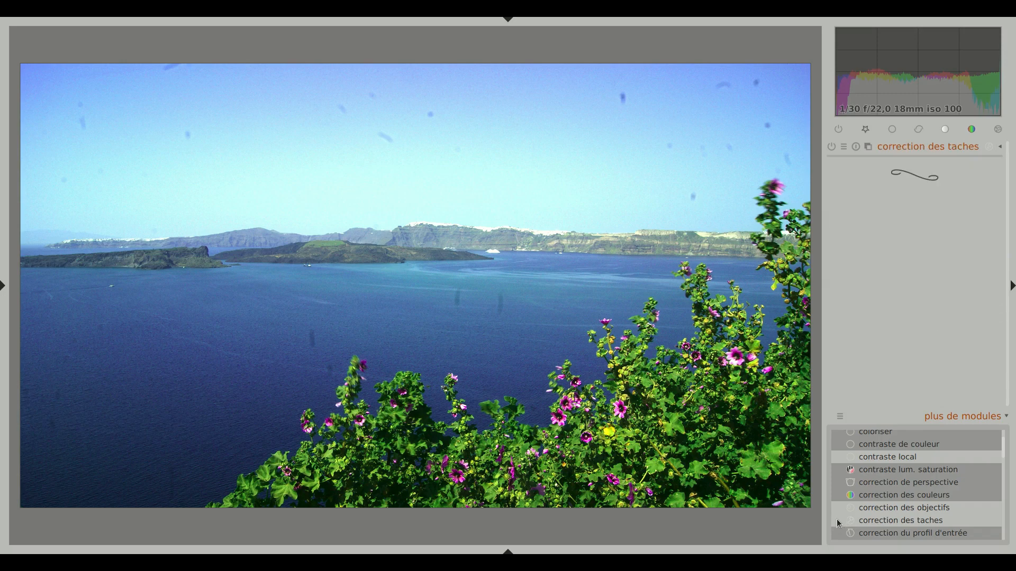
click(980, 413)
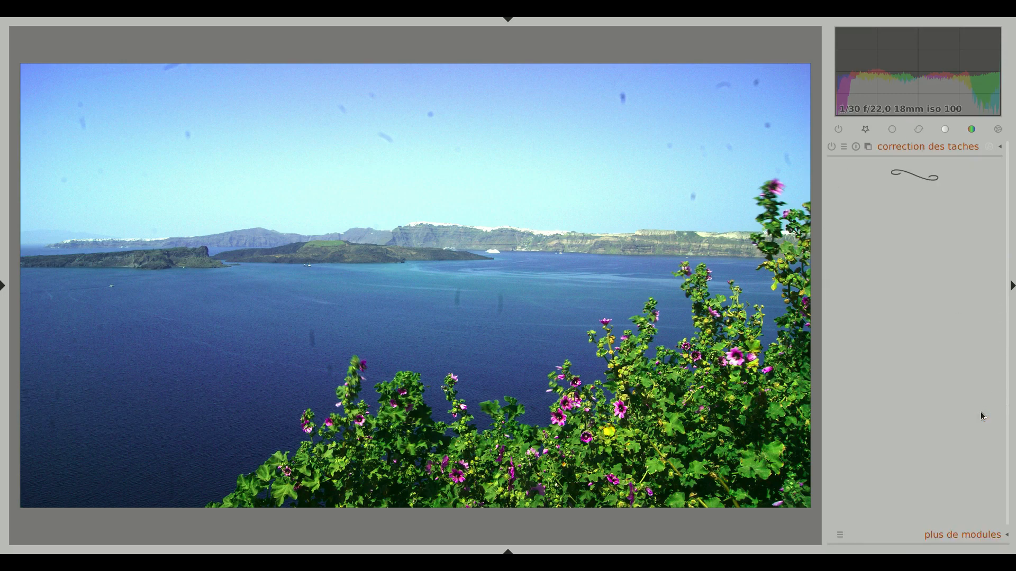
click(908, 149)
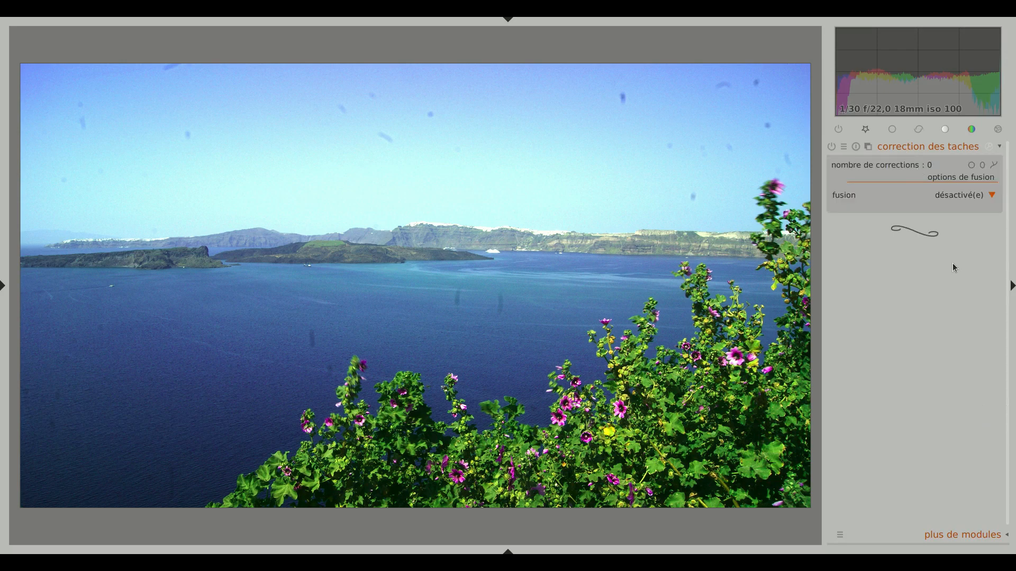
Draw a closed path correction around the group of dust spots in the sky above the tall pink flower
click(973, 164)
click(994, 165)
click(580, 69)
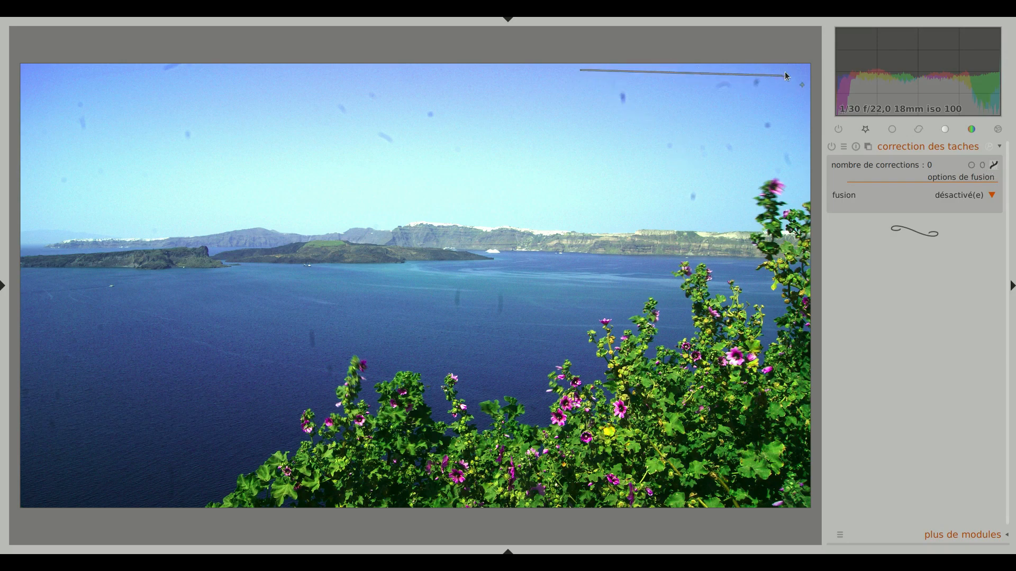
click(799, 82)
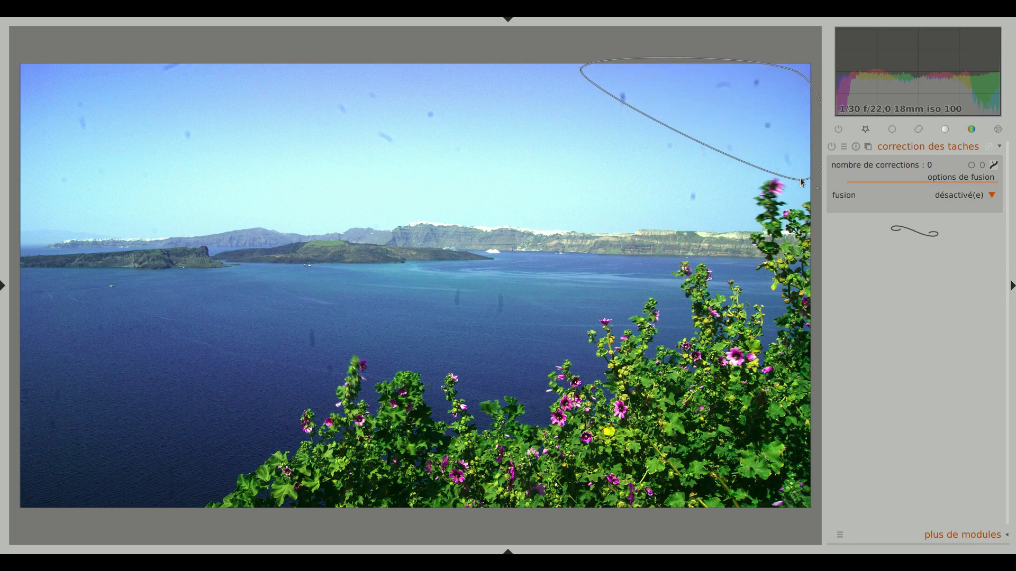
click(799, 177)
click(757, 155)
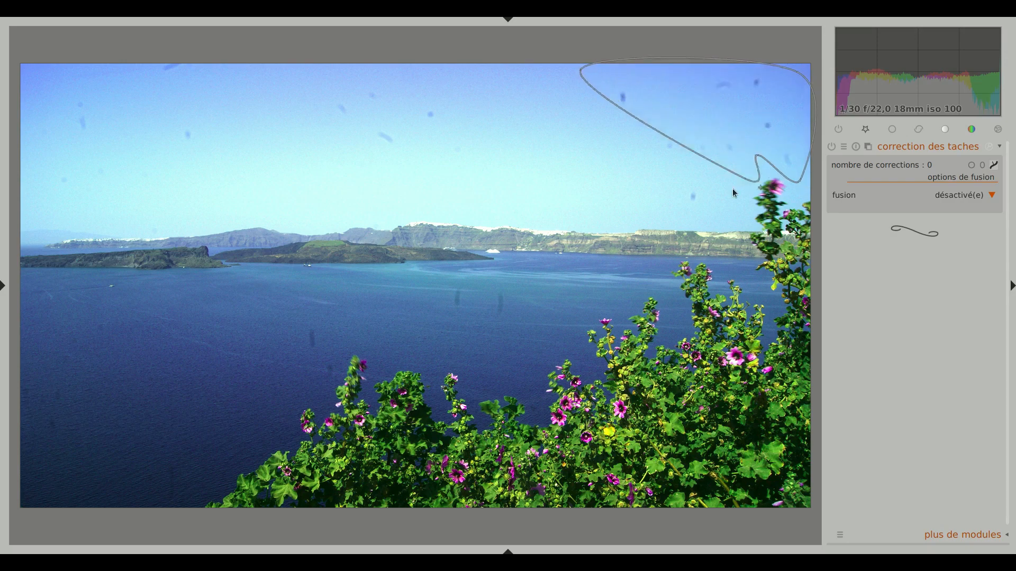
click(684, 205)
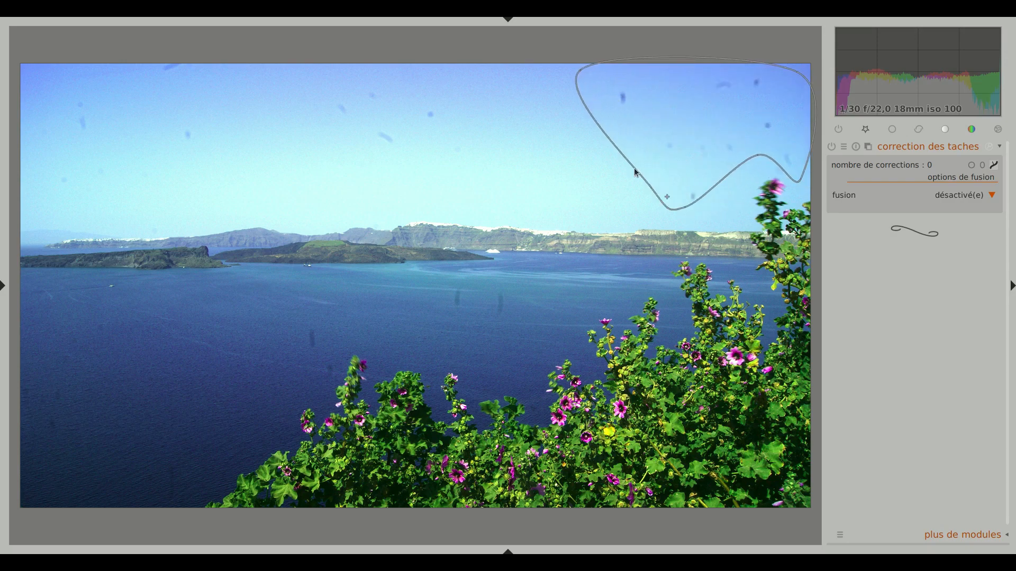
right_click(632, 165)
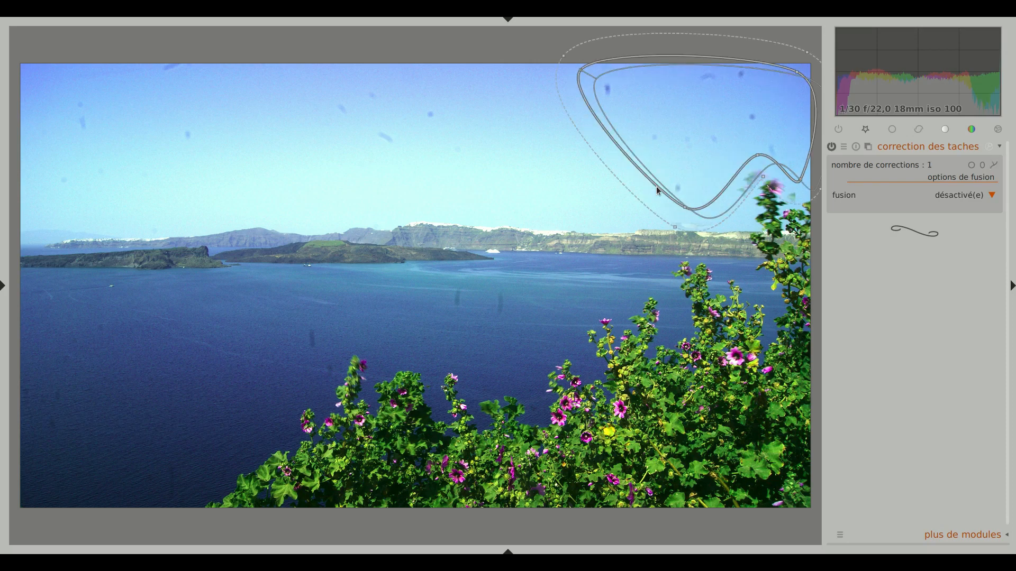
Reshape the sky path above the flower and move its source area to the clearer sky on its left
drag(709, 220, 610, 199)
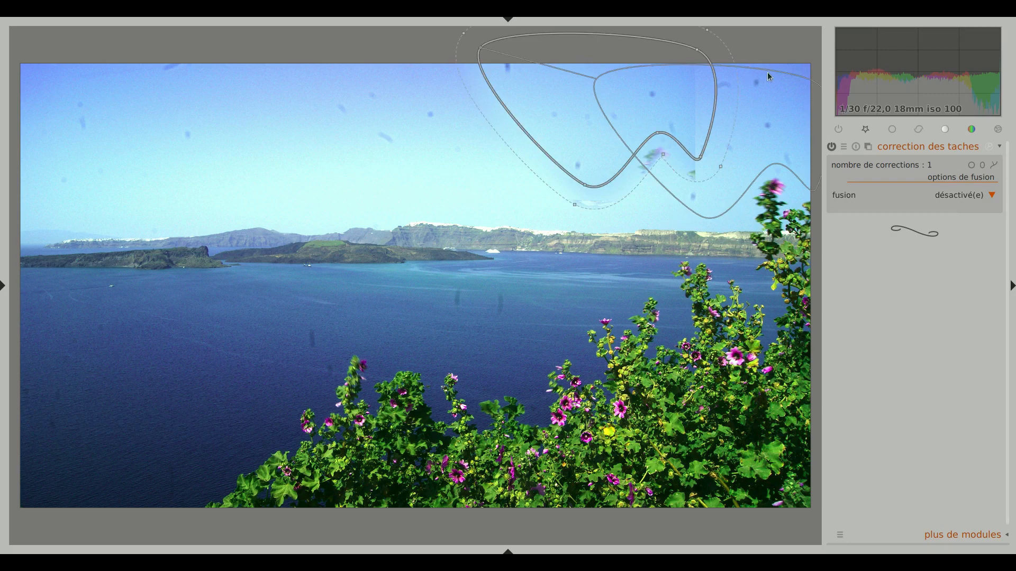
drag(767, 69, 529, 53)
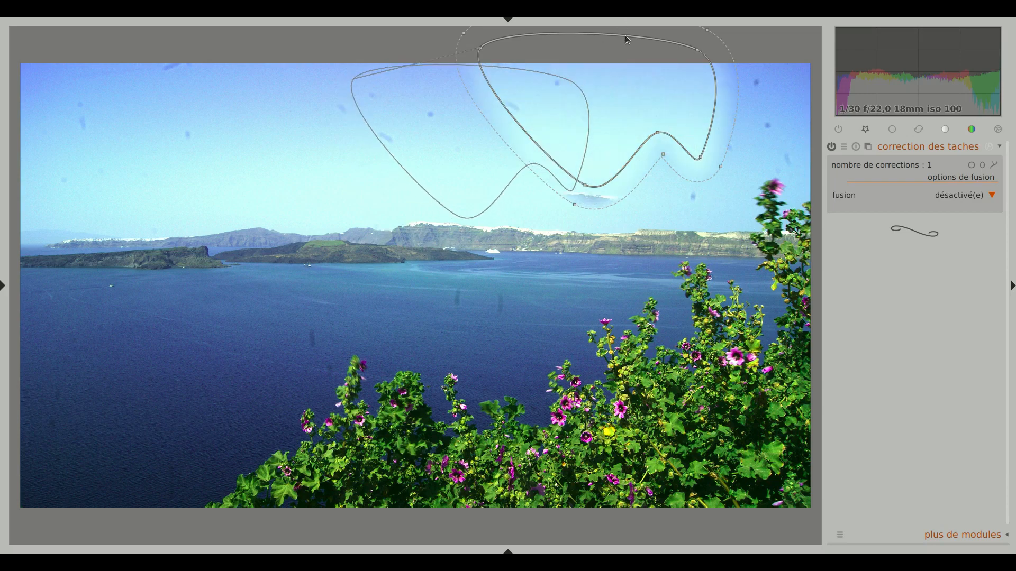
drag(625, 38, 721, 72)
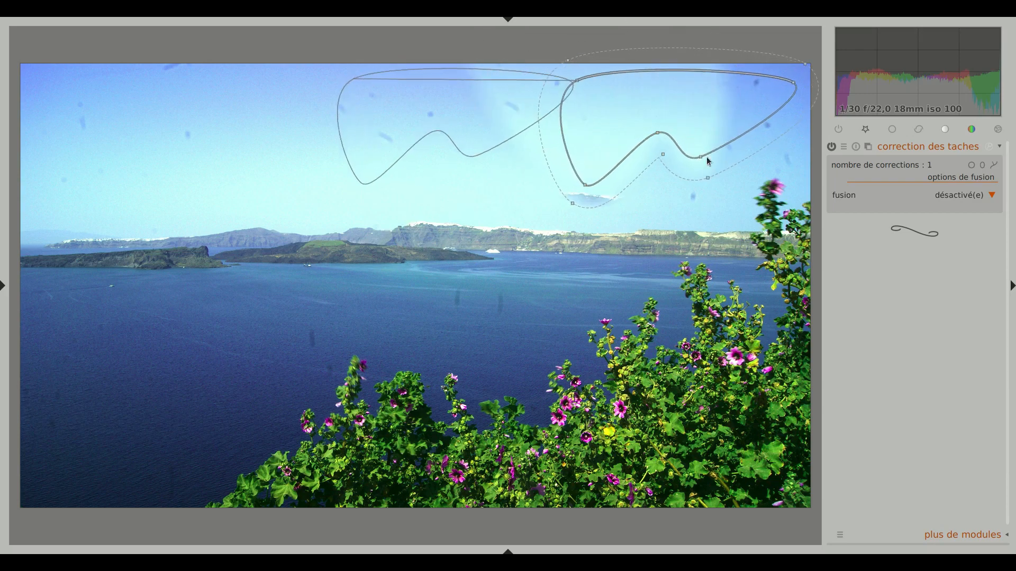
drag(709, 172, 777, 165)
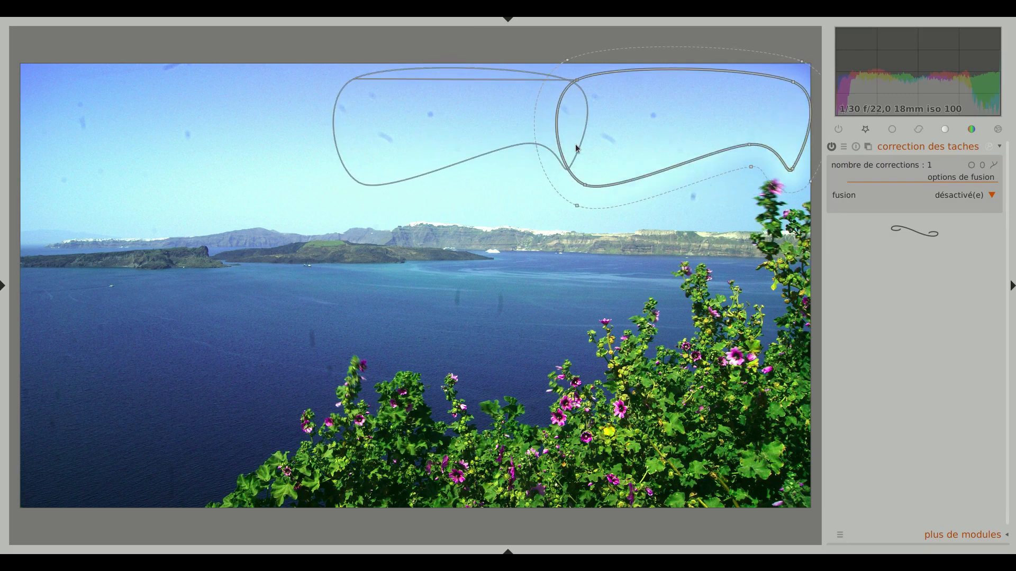
drag(559, 141, 614, 143)
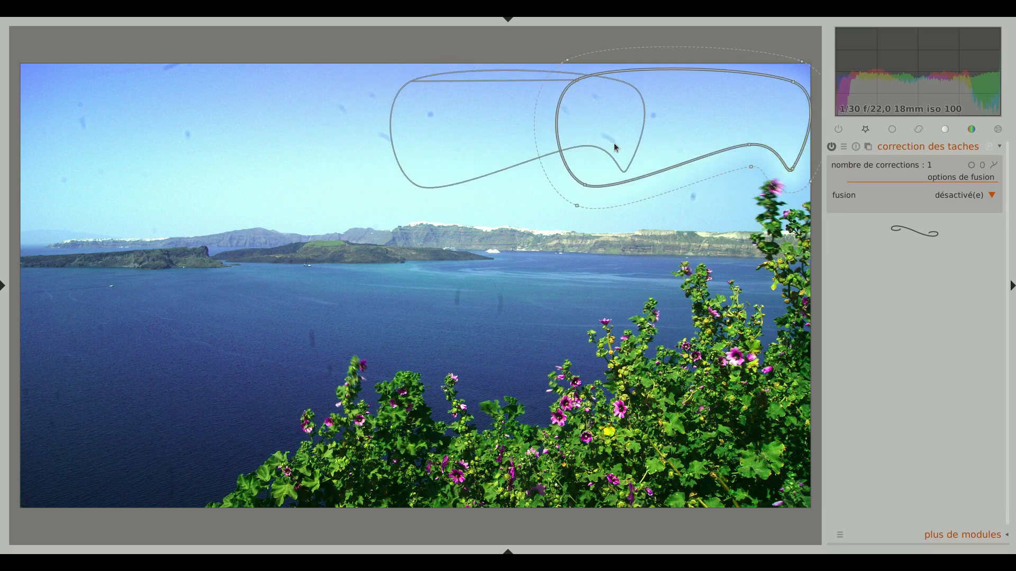
drag(573, 173, 614, 175)
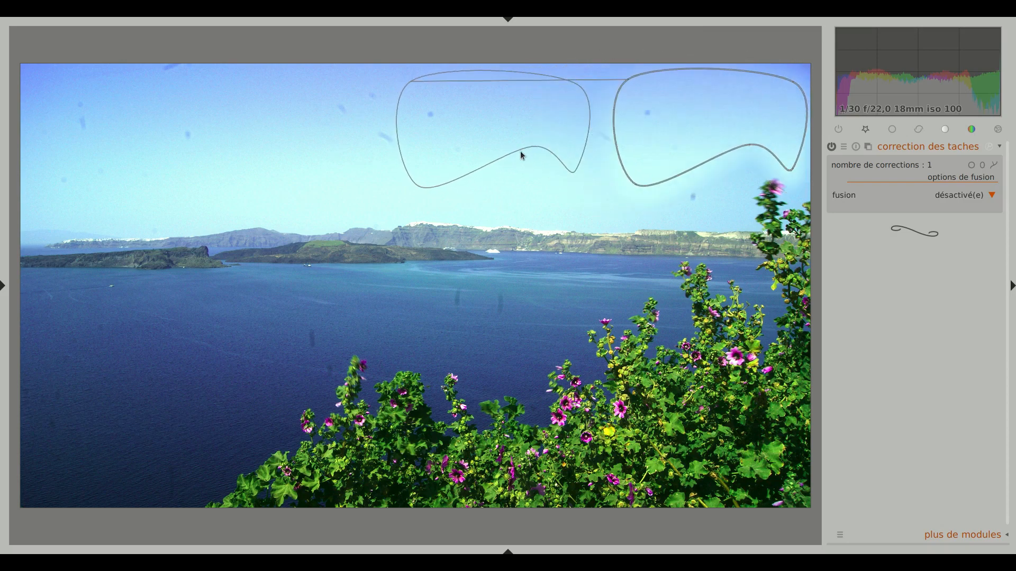
Check the path correction without its outlines, then delete it from the photo
click(900, 146)
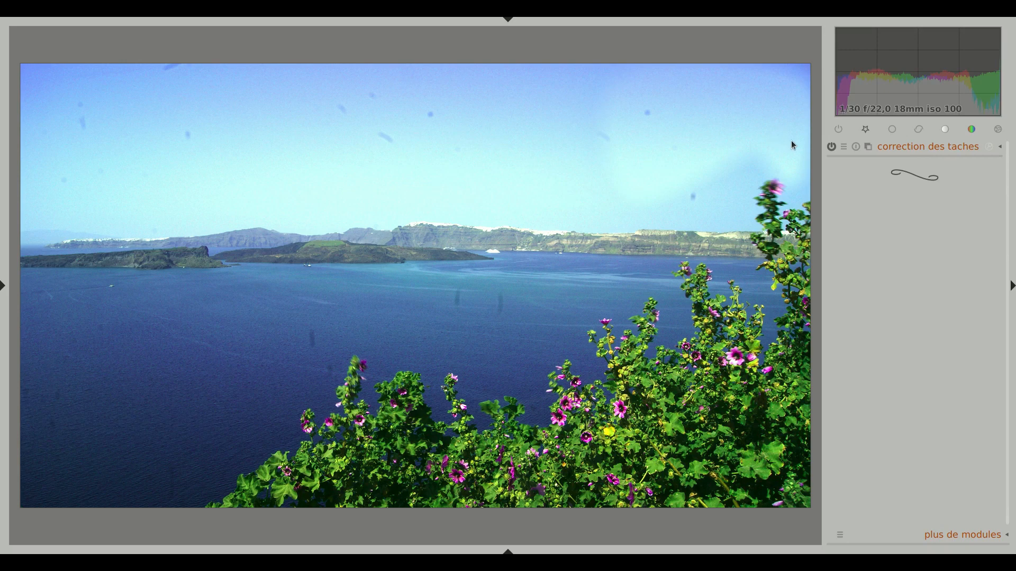
click(919, 149)
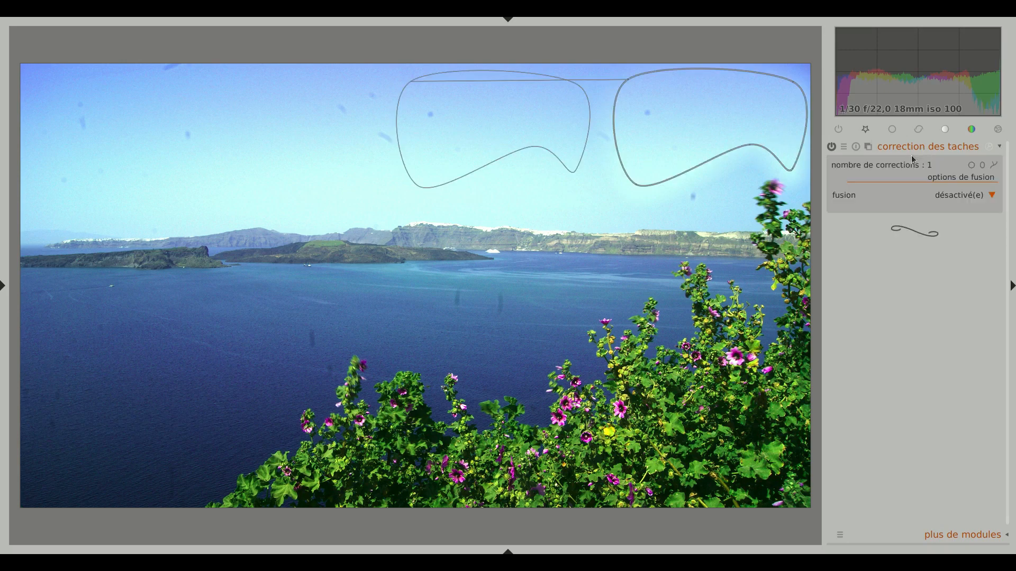
right_click(683, 134)
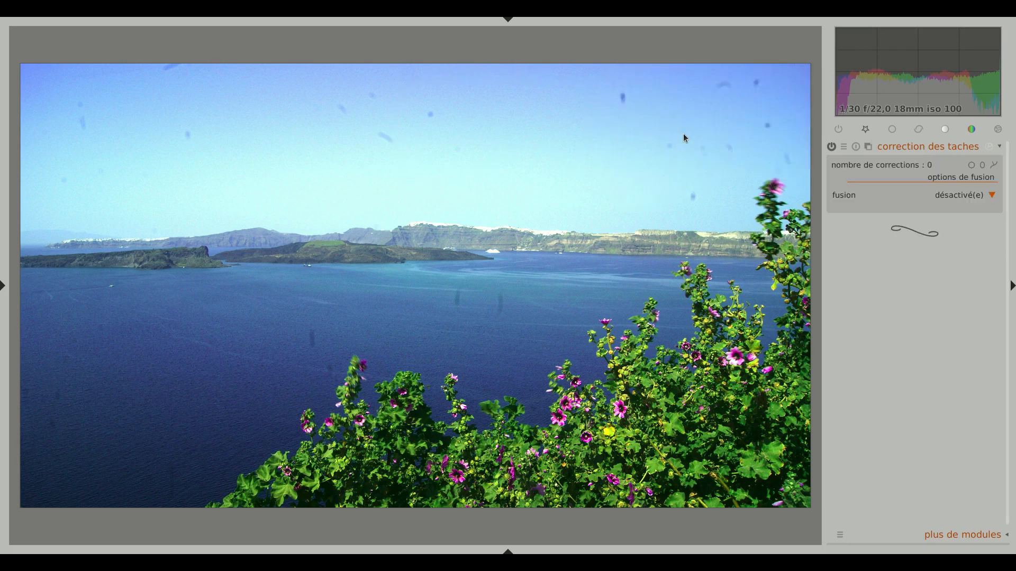
Place a small circular correction, sized just larger than the spot, over the round dust spot in the upper middle of the sky
click(972, 165)
scroll(436, 118, up, 3)
scroll(435, 116, up, 10)
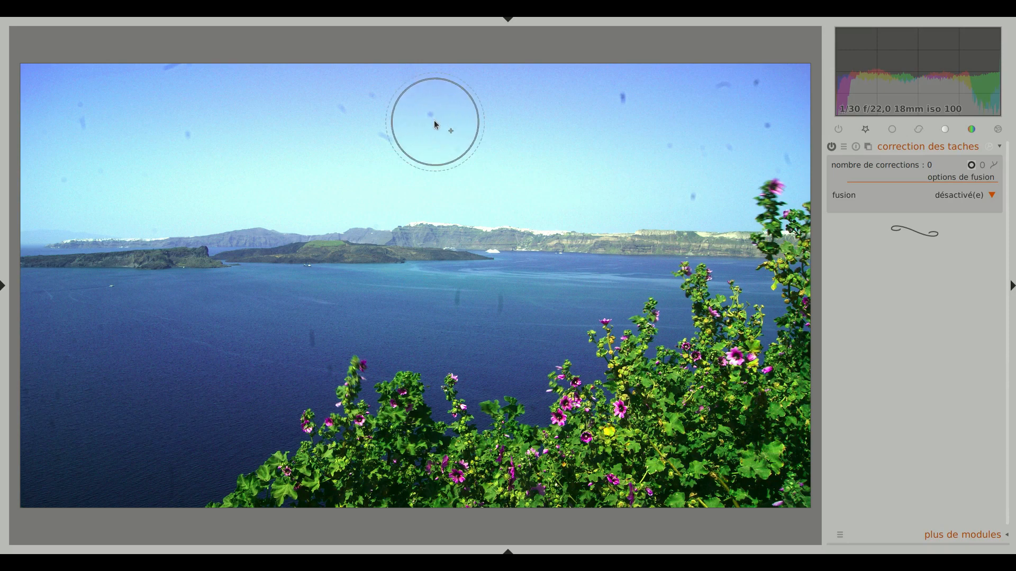
scroll(435, 121, down, 10)
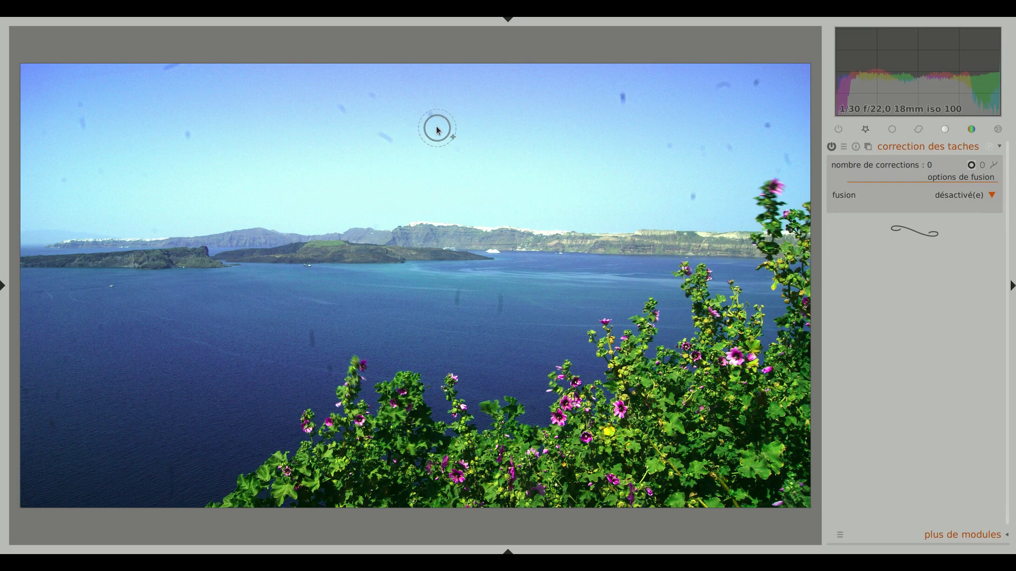
scroll(437, 127, down, 4)
scroll(430, 115, up, 4)
scroll(431, 116, down, 3)
scroll(431, 117, down, 1)
scroll(430, 118, down, 1)
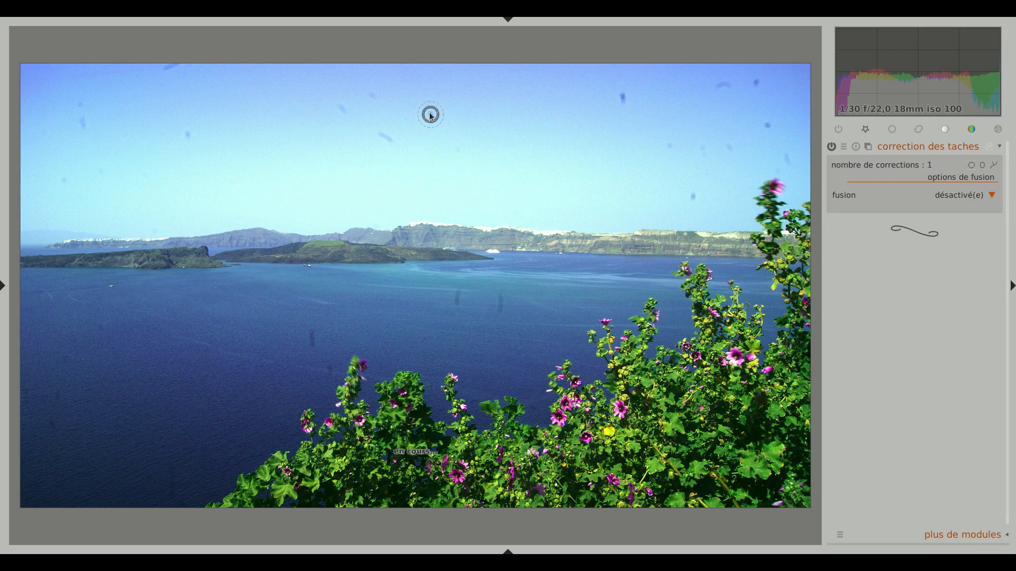
click(432, 118)
Move the circle's source onto the pink flower at the top of the bushes and vary the width of its feathered edge
drag(449, 126, 505, 158)
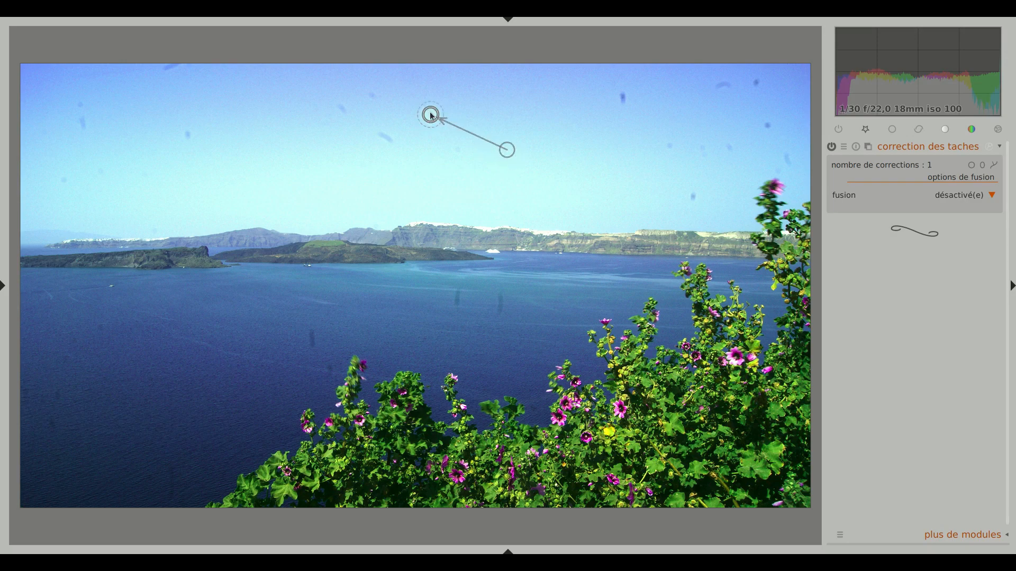
drag(511, 152, 608, 328)
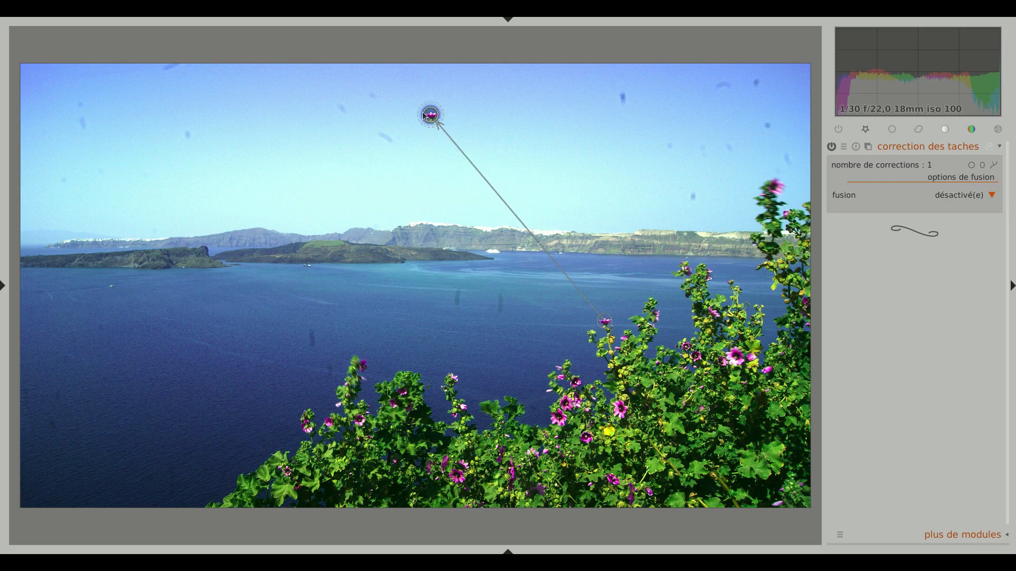
scroll(425, 115, up, 4)
scroll(426, 117, up, 8)
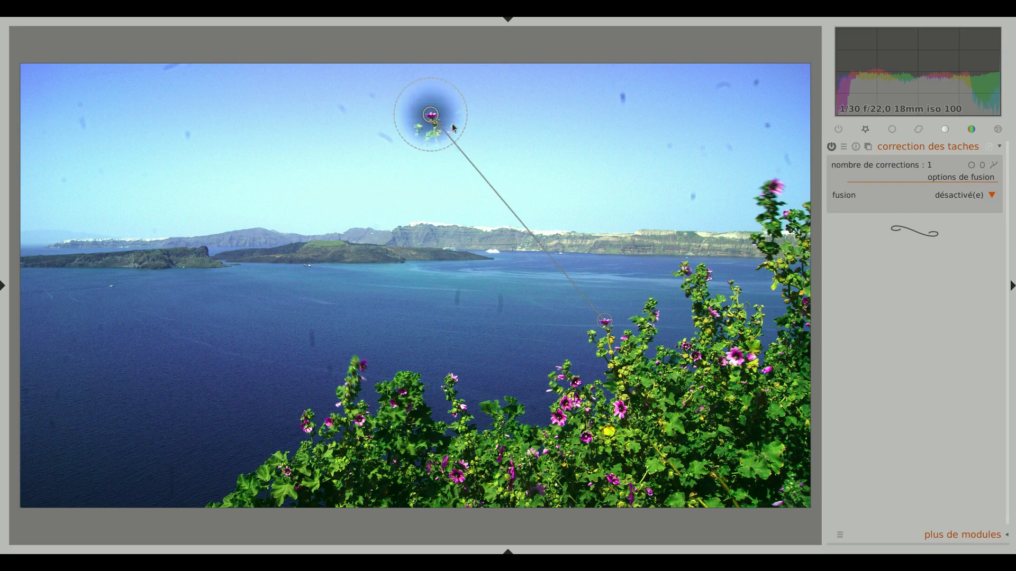
scroll(453, 123, down, 6)
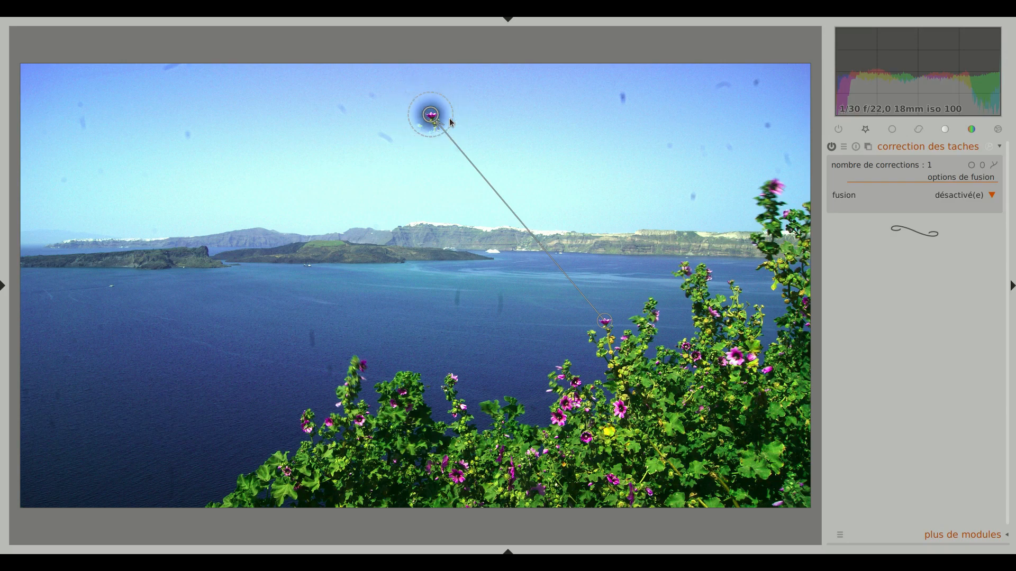
scroll(450, 119, down, 1)
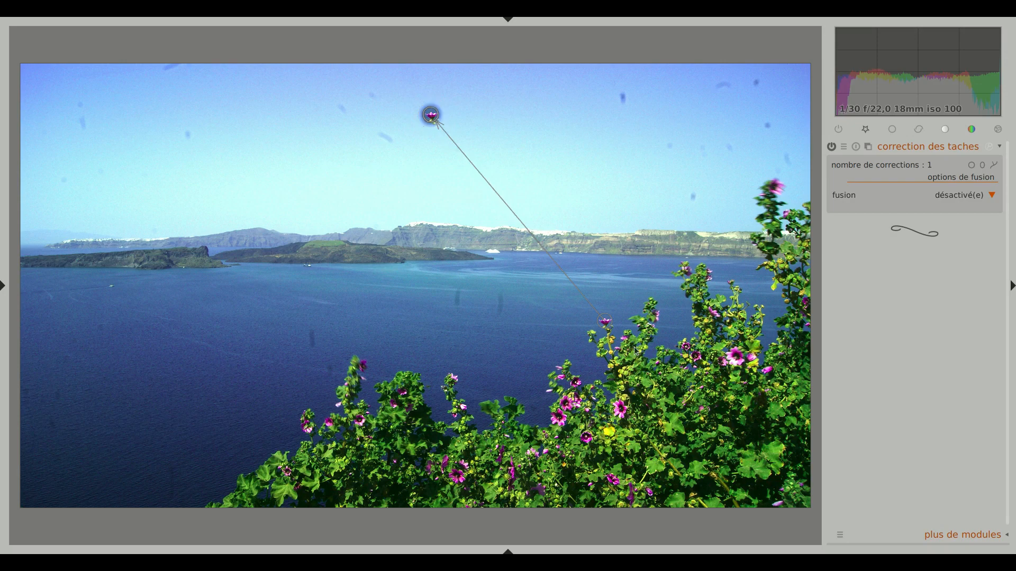
Return the circle's source to the sky just above the spot and check the correction without outlines
drag(599, 326, 437, 144)
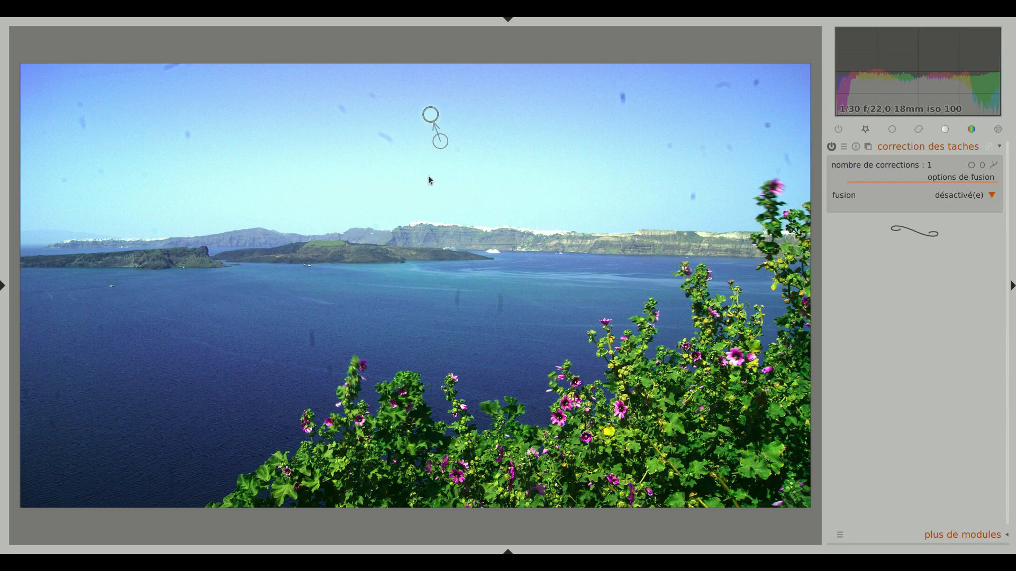
drag(443, 147, 434, 150)
drag(431, 151, 458, 118)
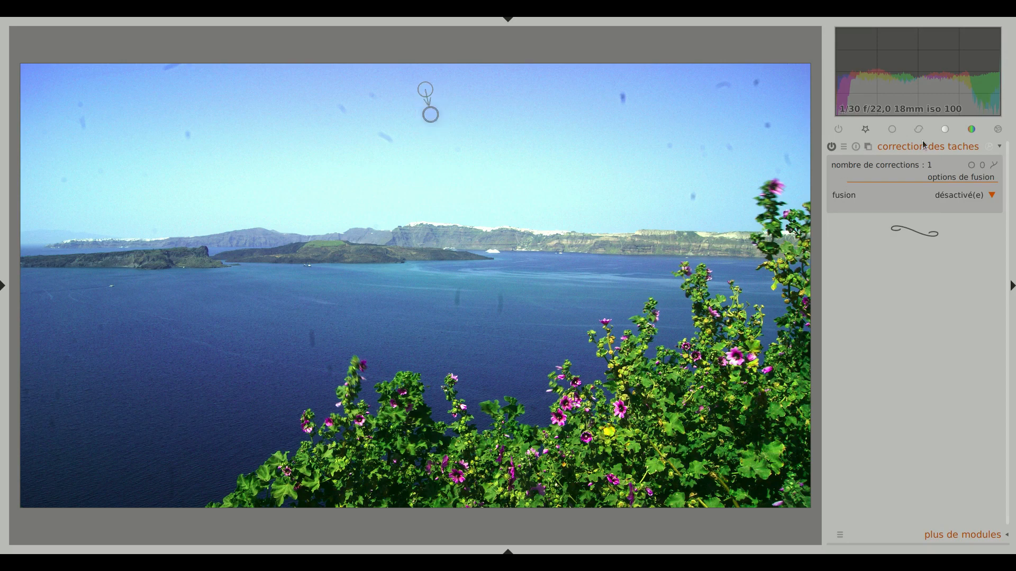
click(900, 152)
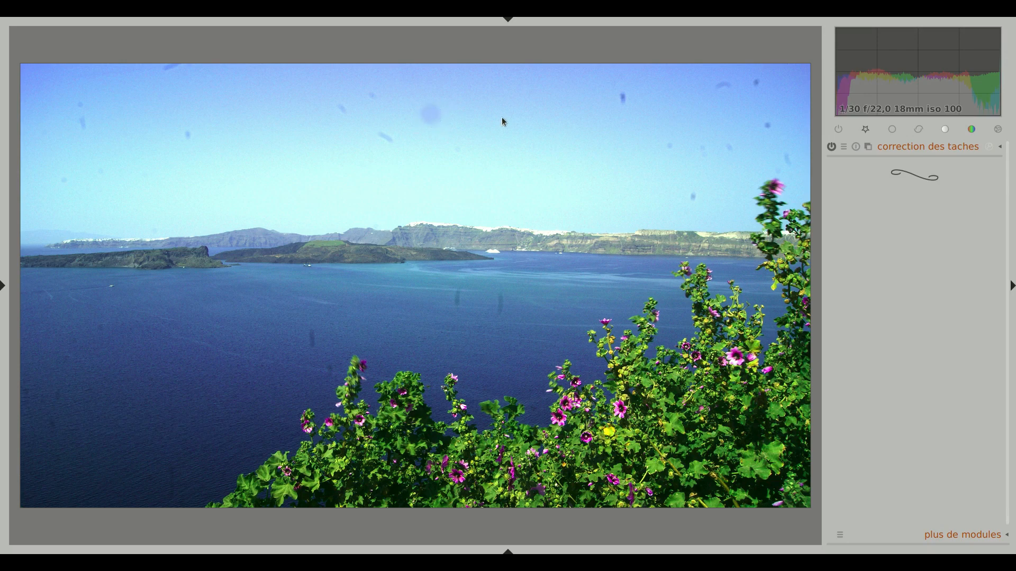
click(904, 147)
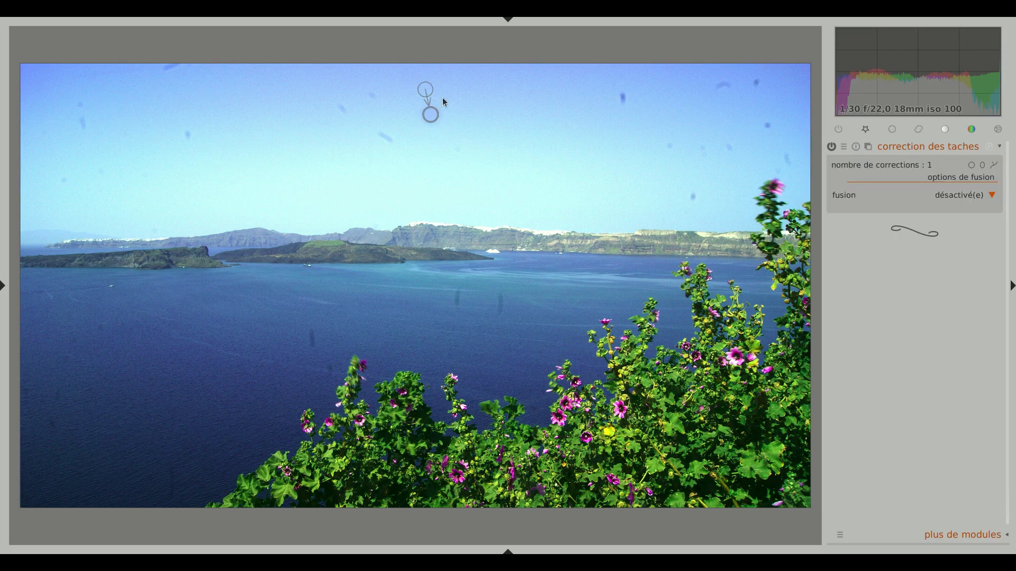
Position the circle's source immediately to the right of the spot at the same height, and check the correction without outlines
drag(427, 90, 448, 116)
click(938, 152)
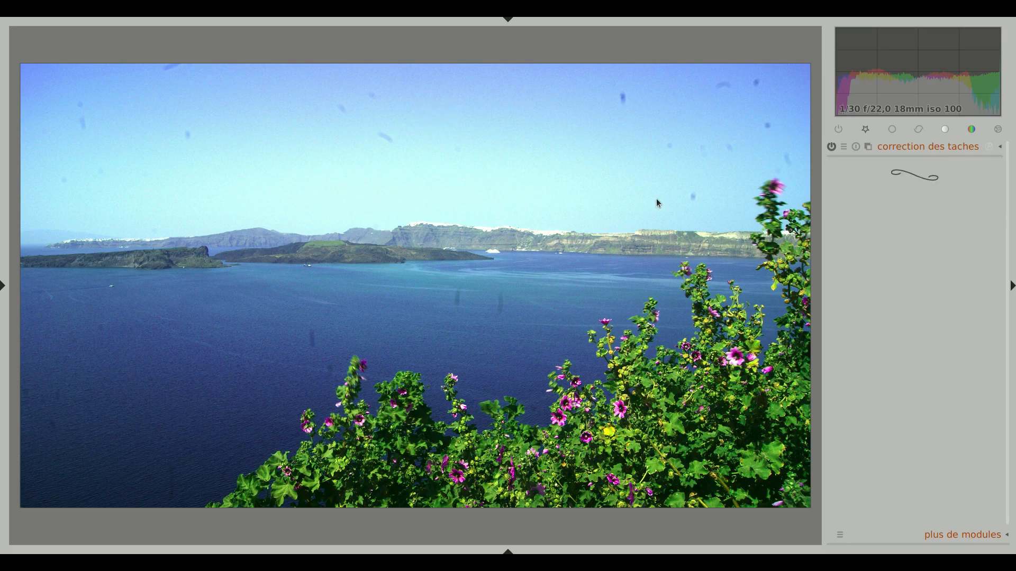
click(930, 146)
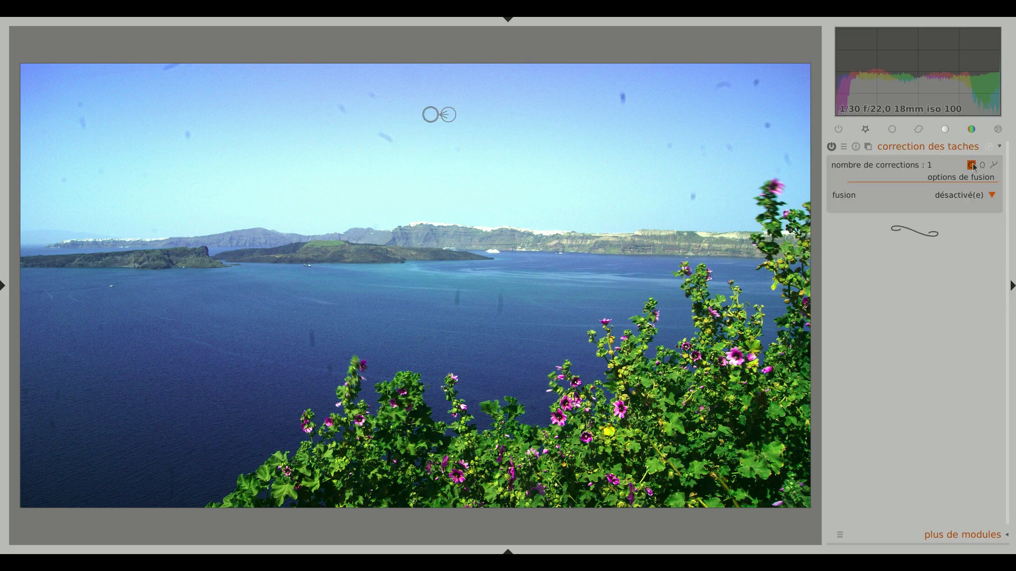
Place a small circular correction over the dark spot in the upper right sky, source immediately to its right, and check it without outlines
click(973, 166)
scroll(626, 98, down, 7)
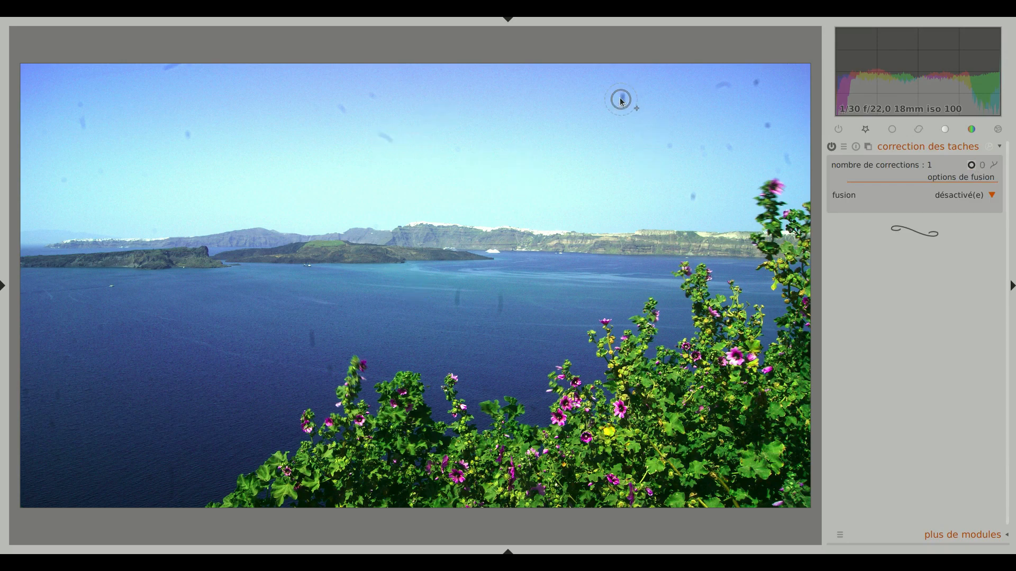
click(623, 99)
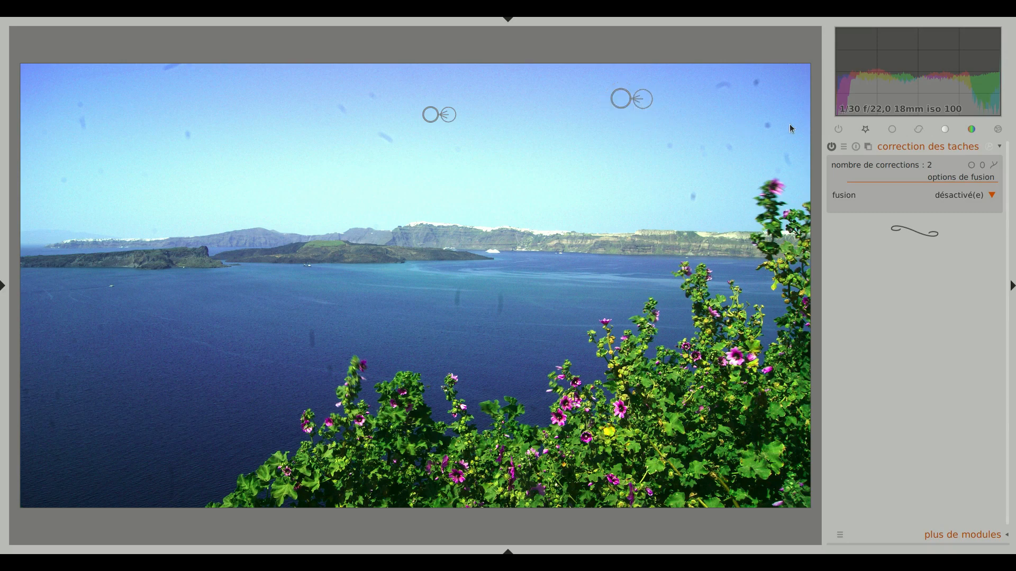
click(932, 150)
click(932, 149)
Place a circular correction over the faint streak near the top centre of the sky, source to its right, and check it without outlines
click(971, 165)
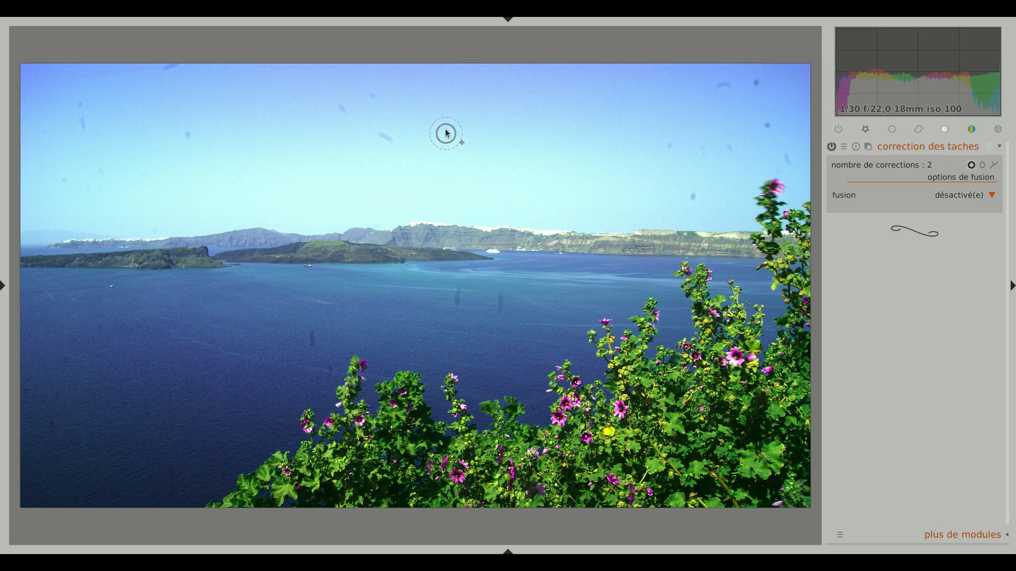
click(373, 94)
scroll(374, 98, down, 2)
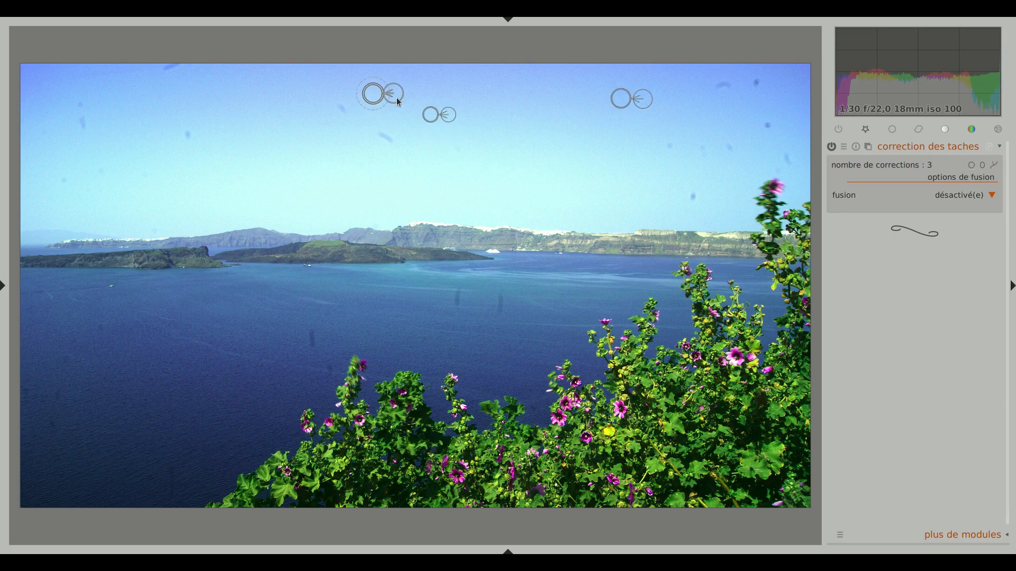
drag(397, 99, 396, 98)
click(909, 147)
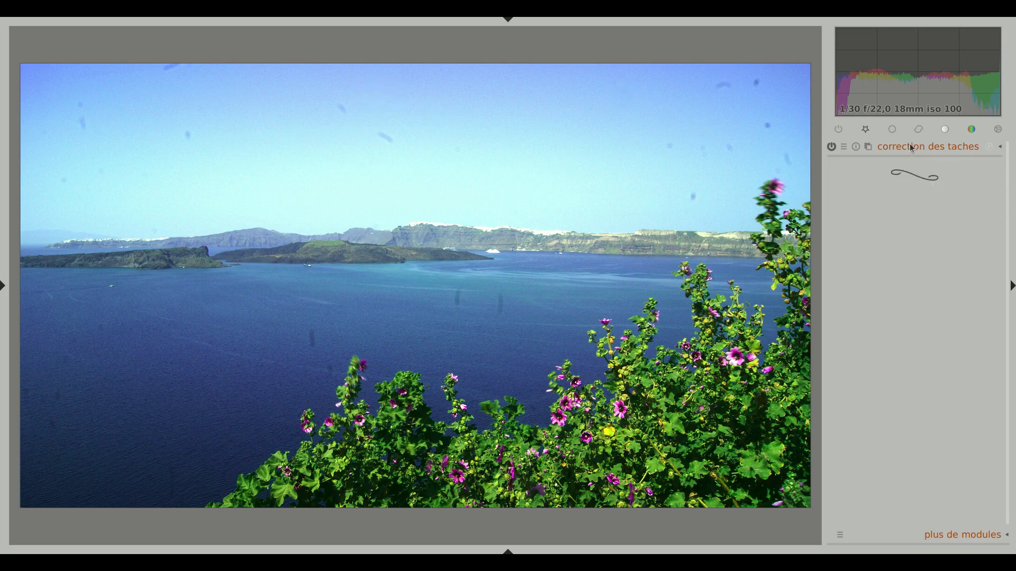
click(909, 147)
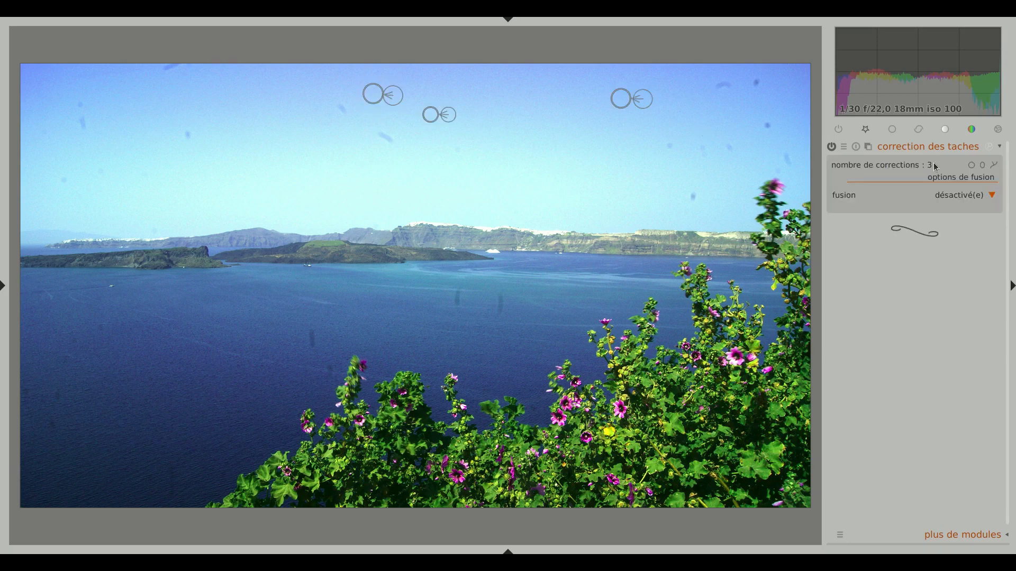
Place a narrow, nearly vertical elliptical correction over the elongated spots in the upper left sky
click(972, 165)
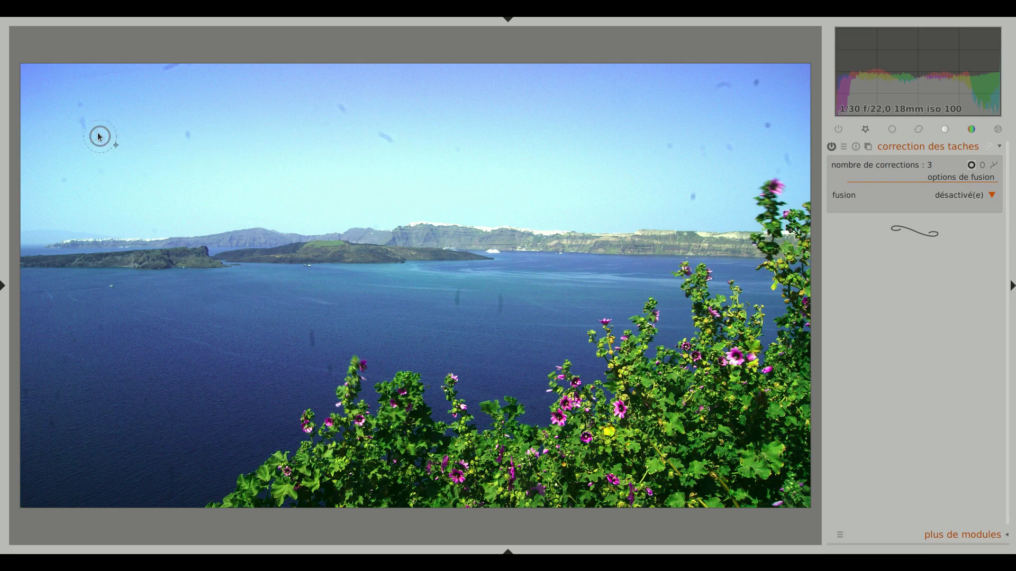
click(982, 165)
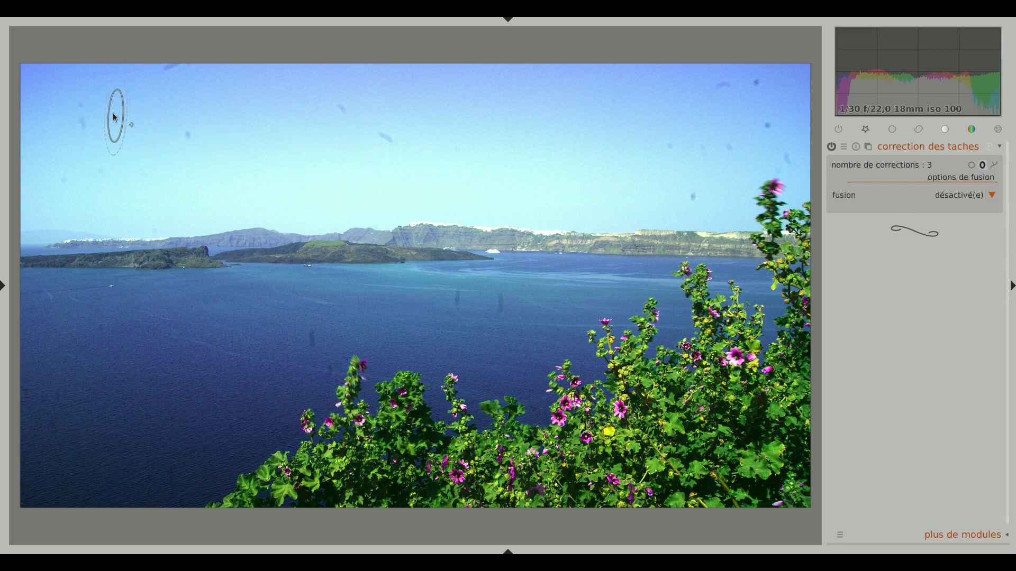
scroll(79, 108, up, 15)
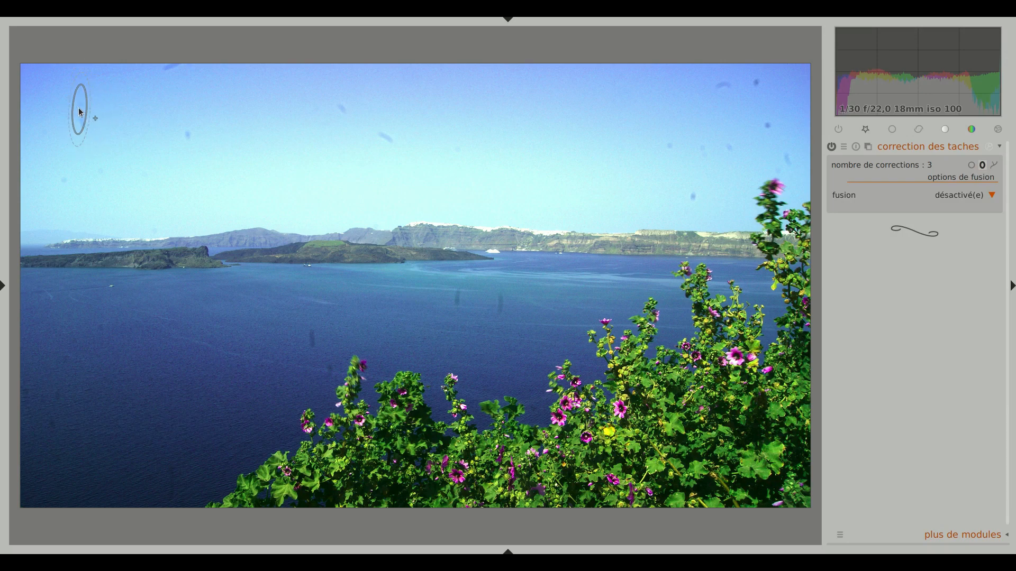
scroll(79, 109, down, 5)
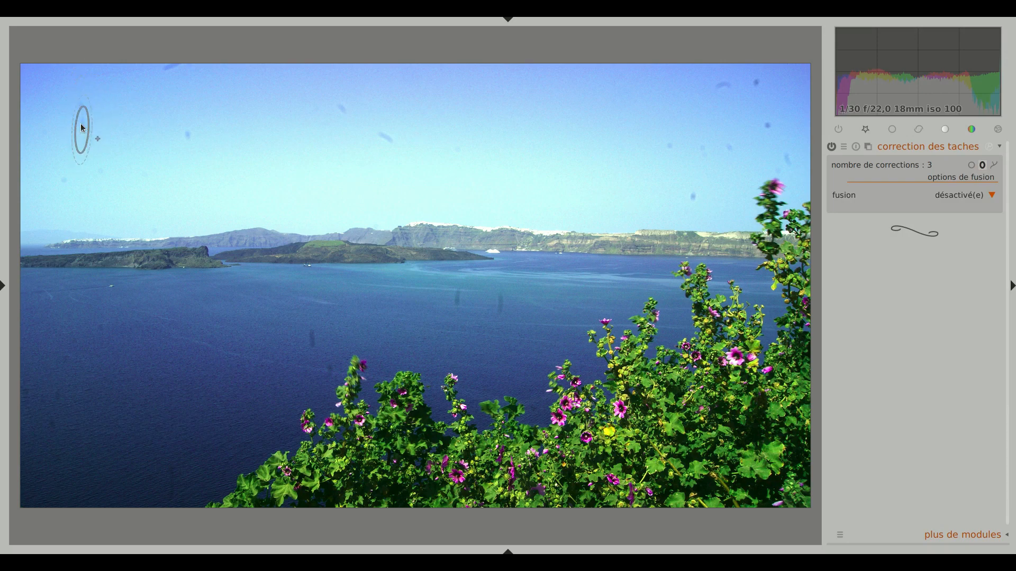
click(80, 118)
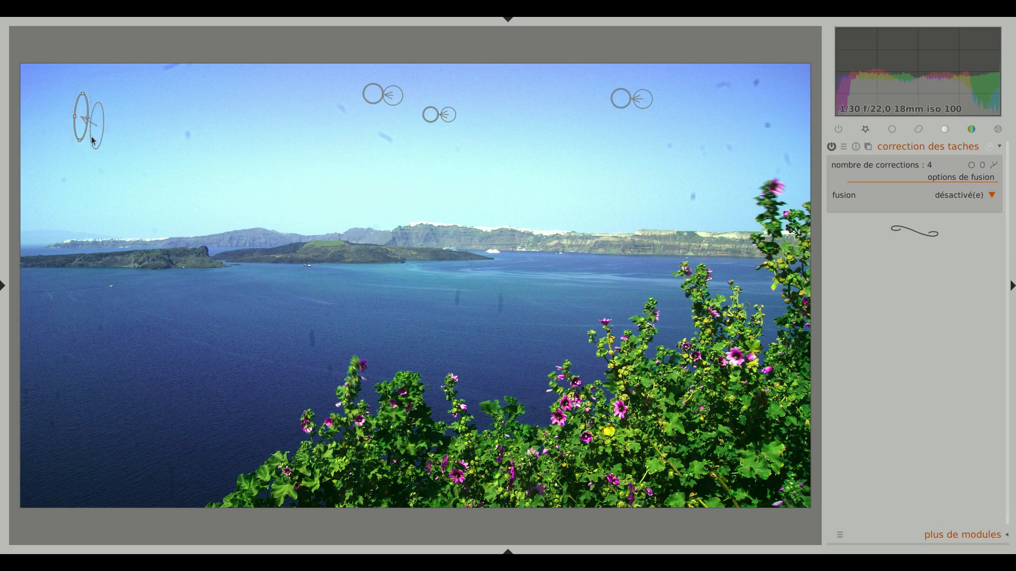
Move the ellipse's source to the sky immediately right at the same height and adjust the ellipse's proportions around the spots
drag(94, 138, 100, 128)
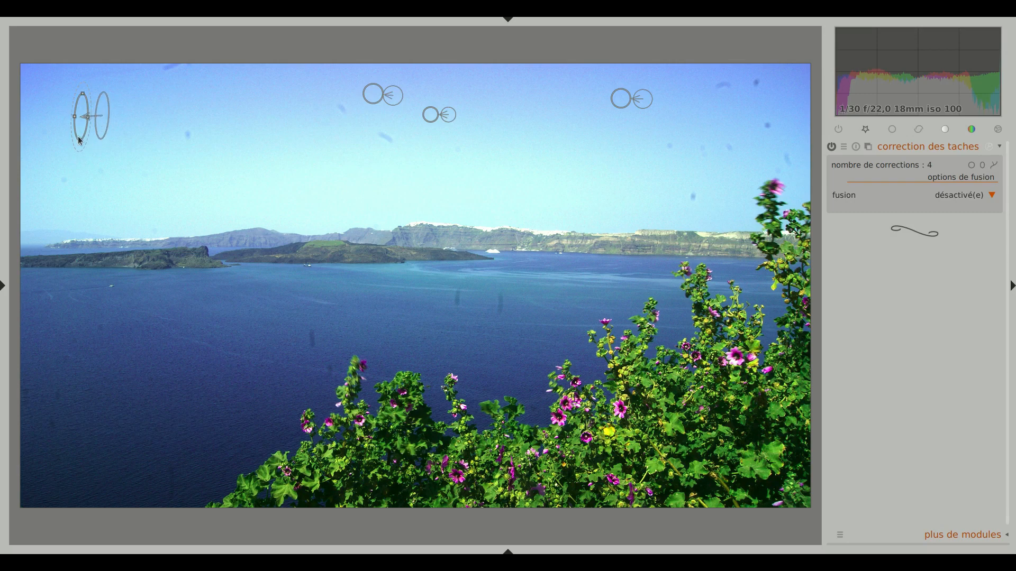
drag(80, 141, 68, 122)
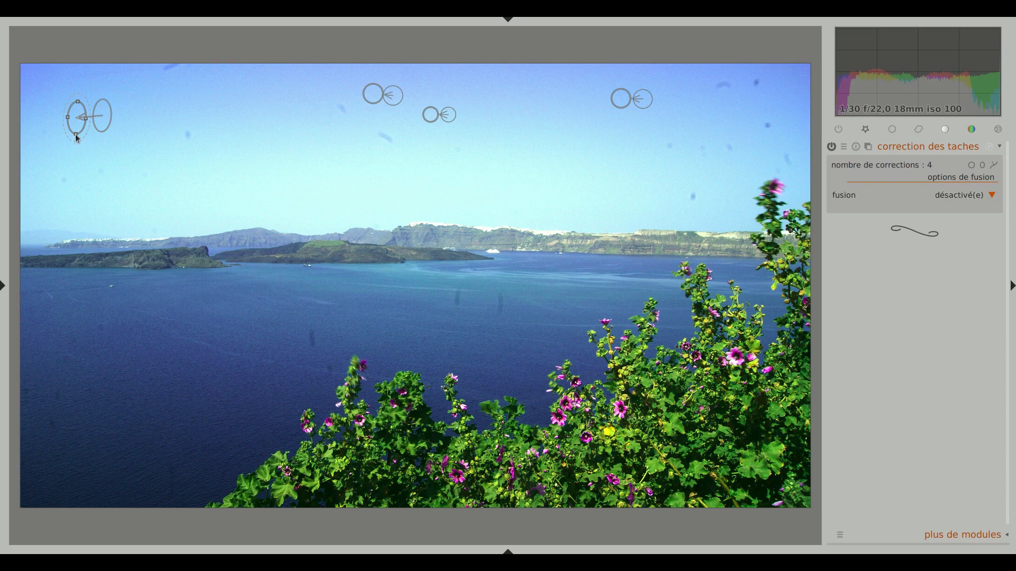
mouse_move(77, 137)
mouse_down()
mouse_move(80, 146)
mouse_move(81, 129)
mouse_move(63, 120)
mouse_move(75, 136)
mouse_up()
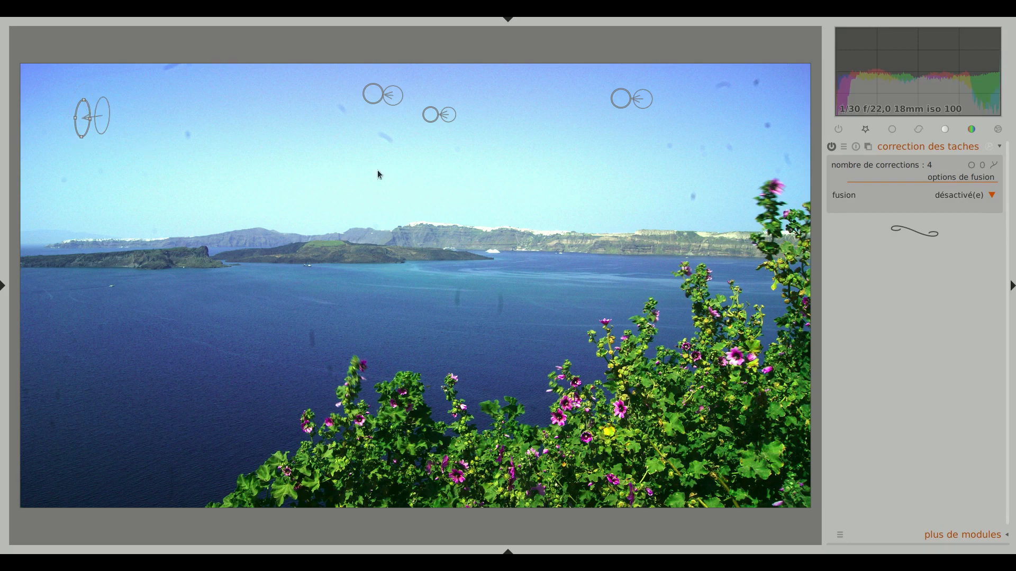
Check the elliptical correction in the upper left sky without outlines
click(982, 165)
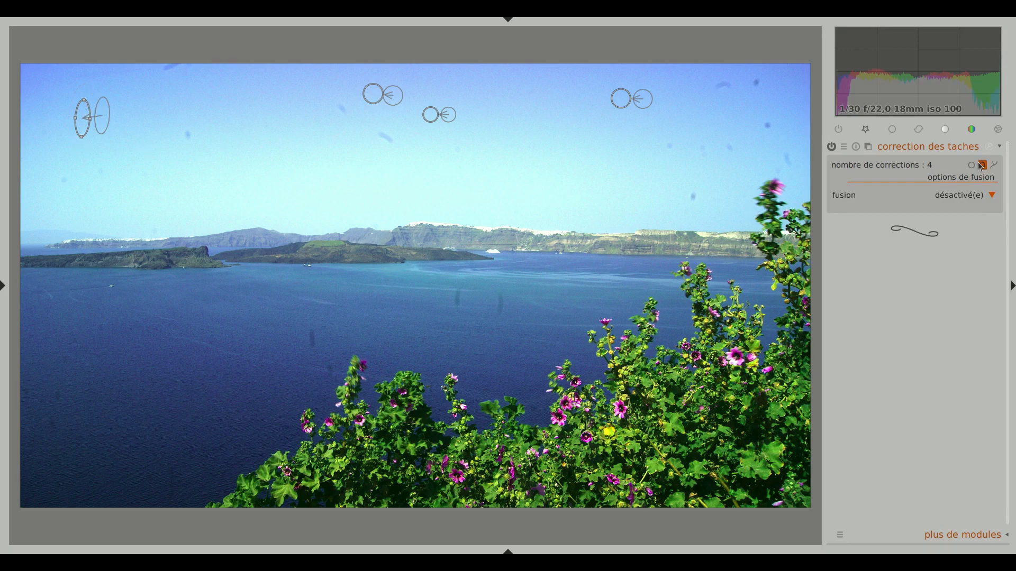
click(950, 149)
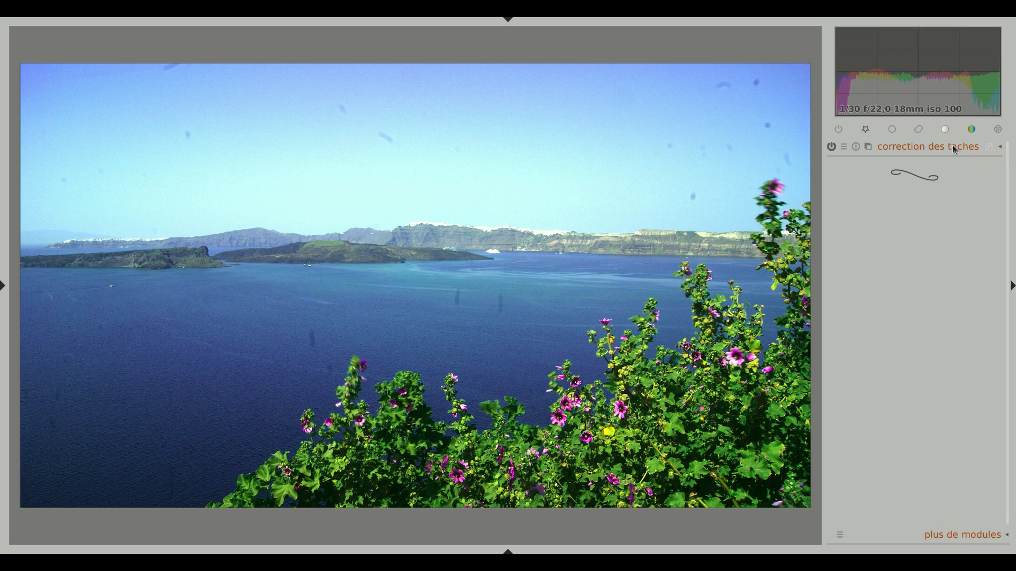
click(954, 149)
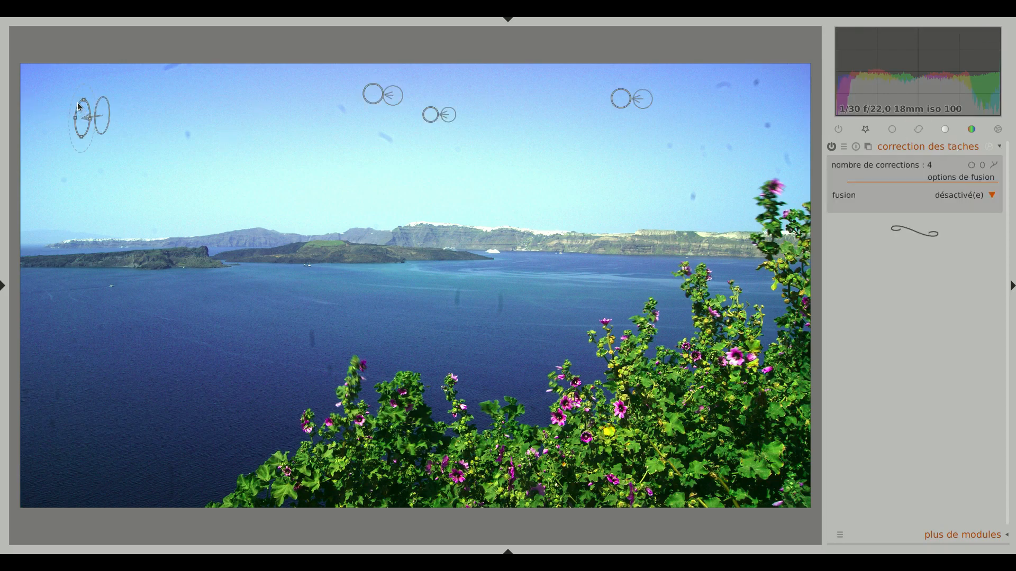
mouse_move(81, 108)
mouse_down()
mouse_move(91, 113)
mouse_move(70, 114)
mouse_move(81, 109)
mouse_up()
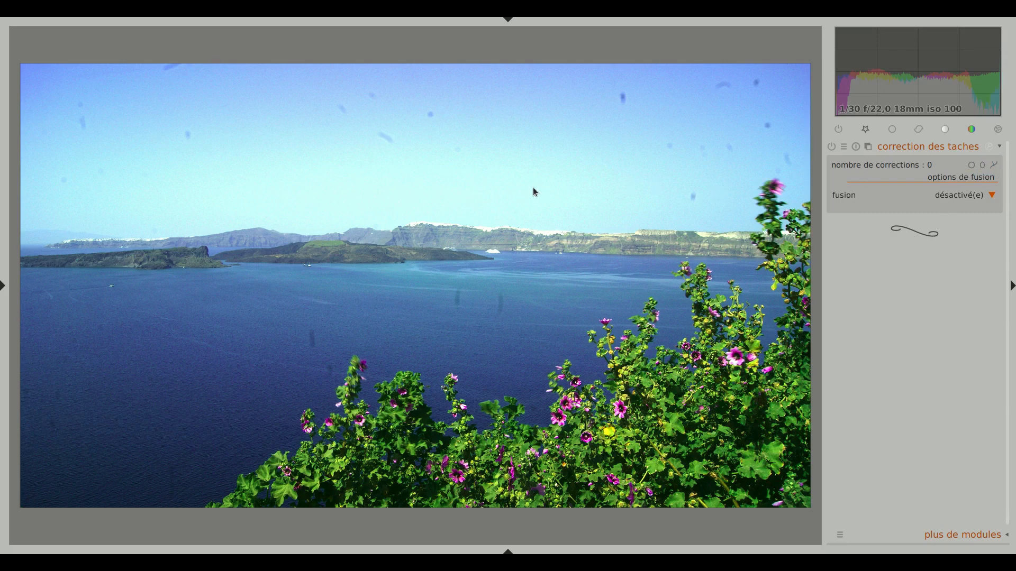
Add a second "correction des taches" instance and place a circle over the faint residual mark in the right sky, source to its right
click(871, 147)
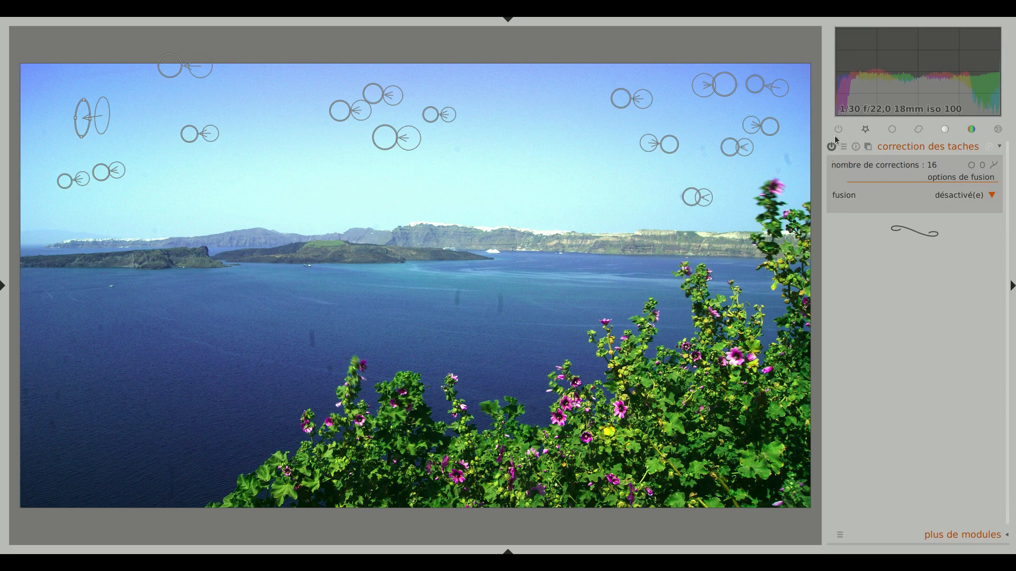
click(898, 152)
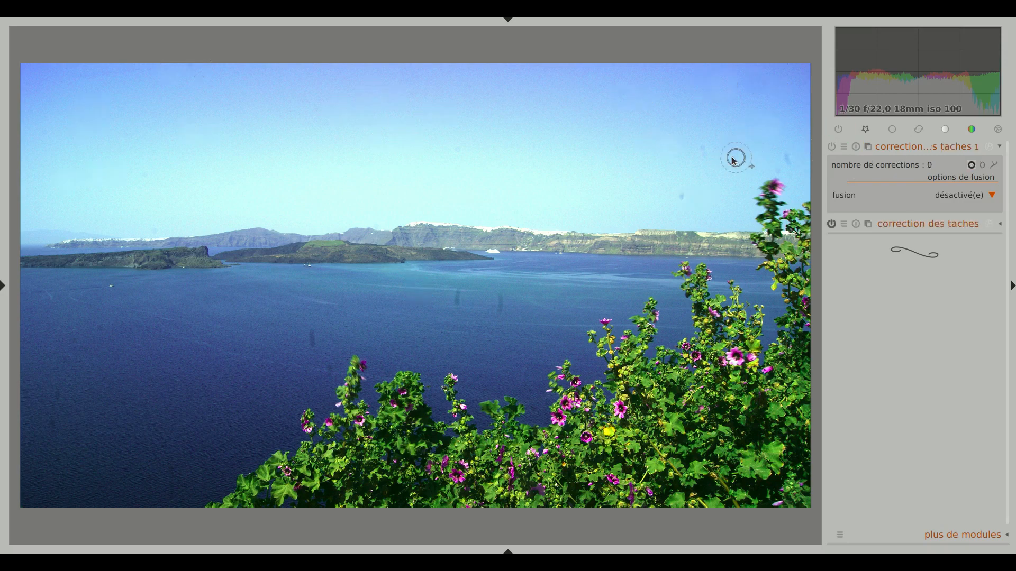
click(704, 151)
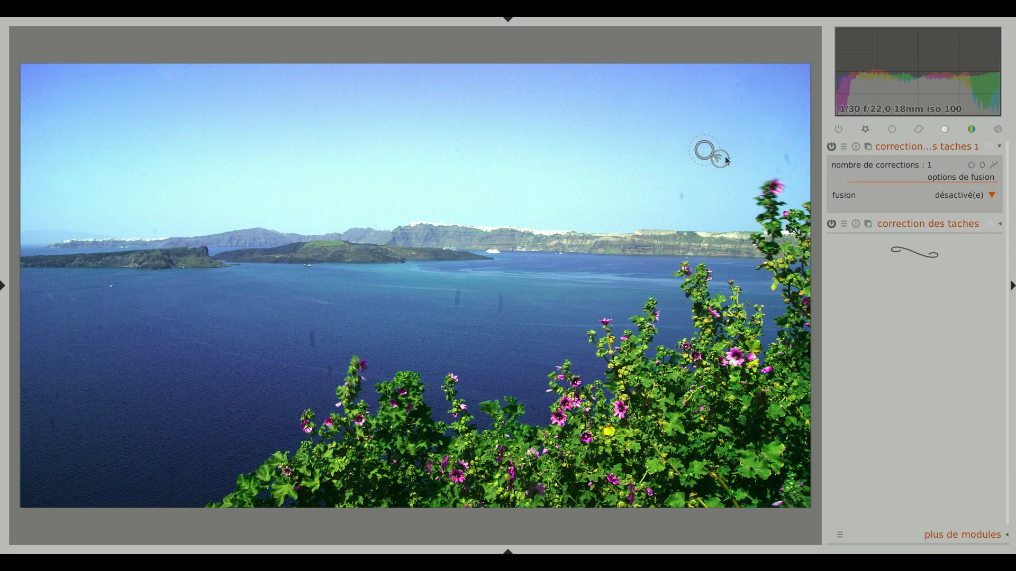
drag(724, 158, 722, 153)
Place a second circle over the residual mark lower in the right sky, source to its right, and check the result without outlines
click(972, 165)
click(685, 199)
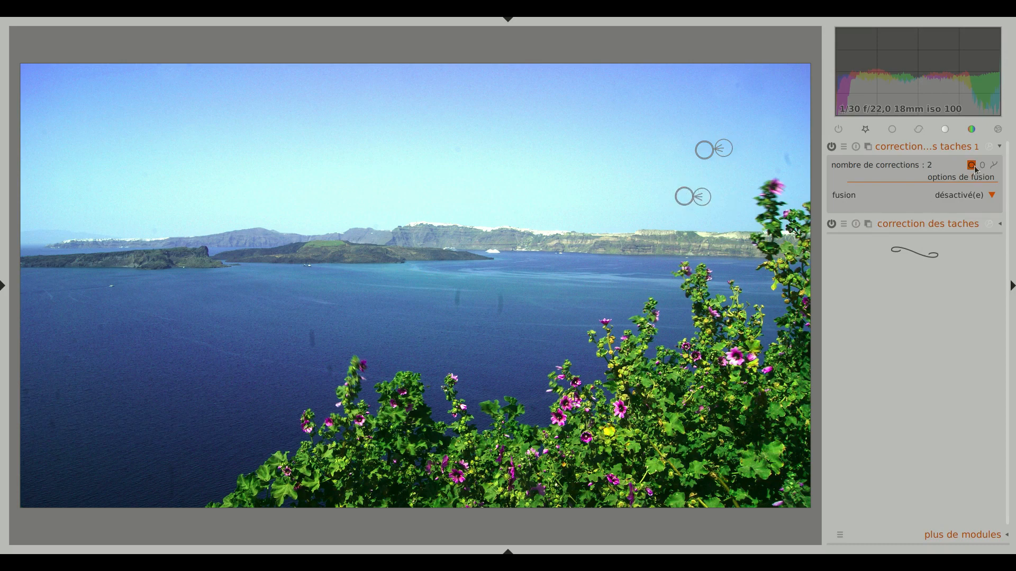
click(948, 147)
click(922, 147)
click(919, 147)
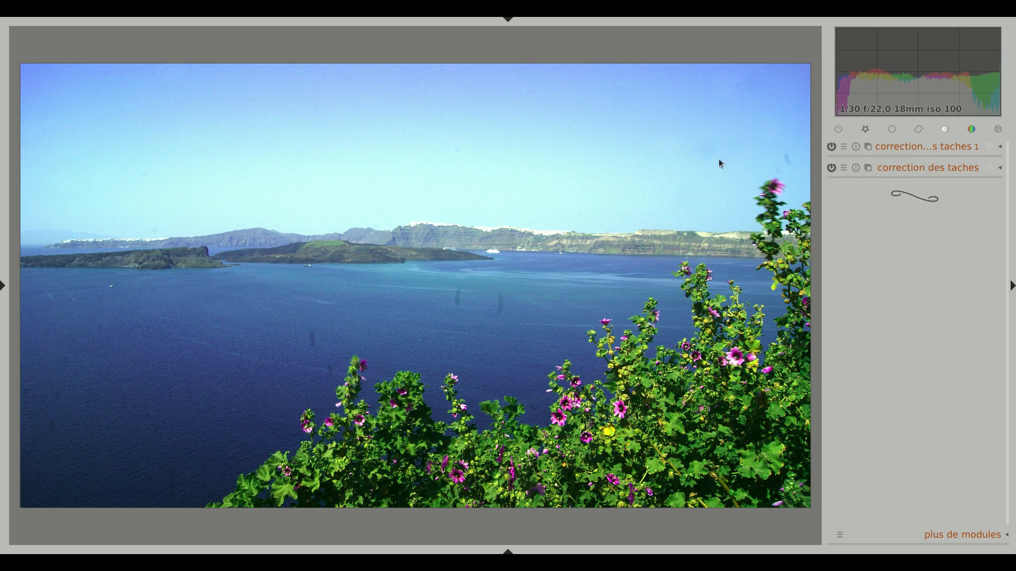
Replace the circle over the upper residual mark with a new one whose source lies in the sky immediately to its left
click(885, 146)
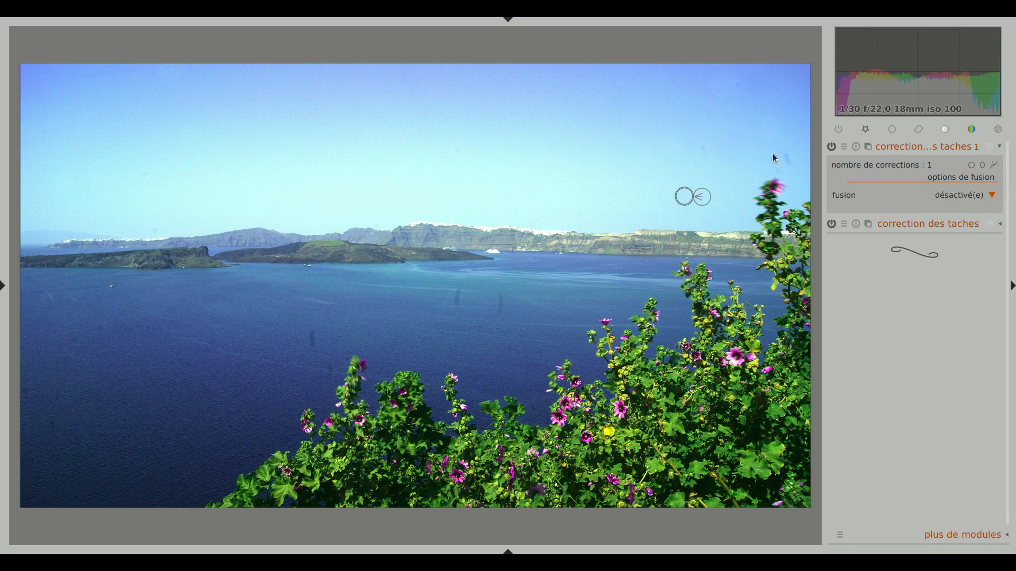
click(971, 165)
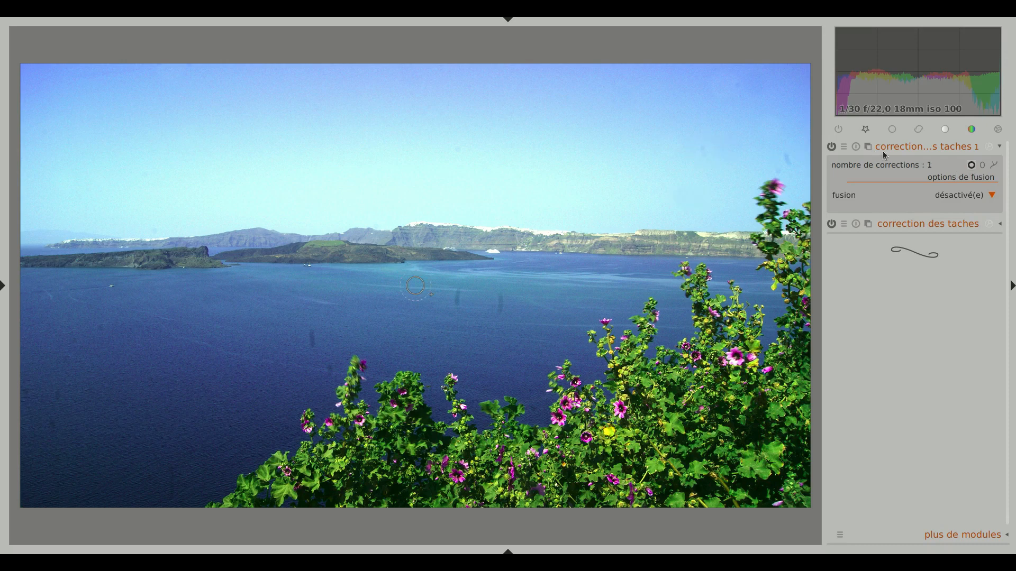
click(703, 153)
drag(721, 164, 692, 157)
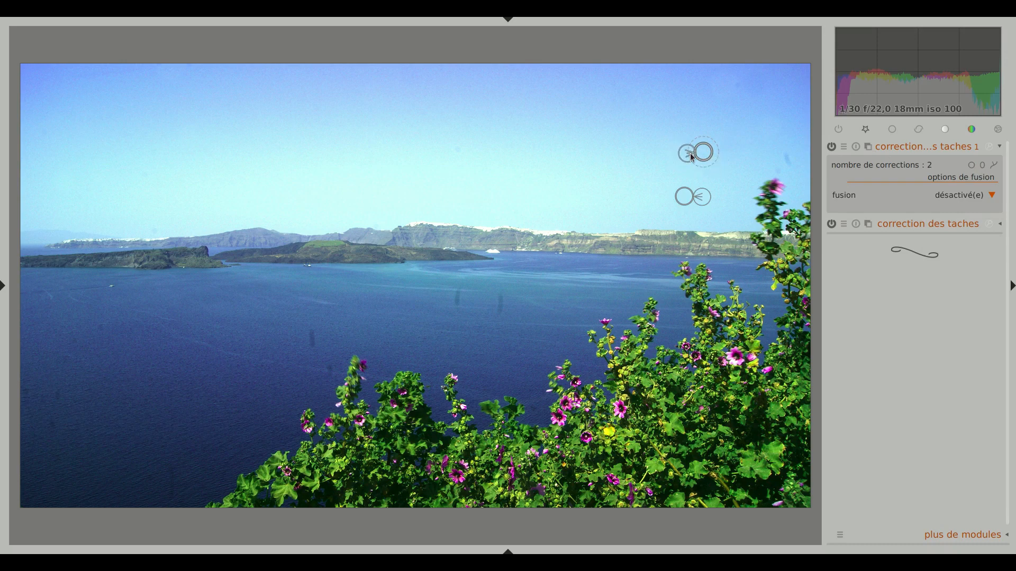
Place a circle over the spot above the tall pink flower and a smaller one just below it, with both sources to their left
click(973, 165)
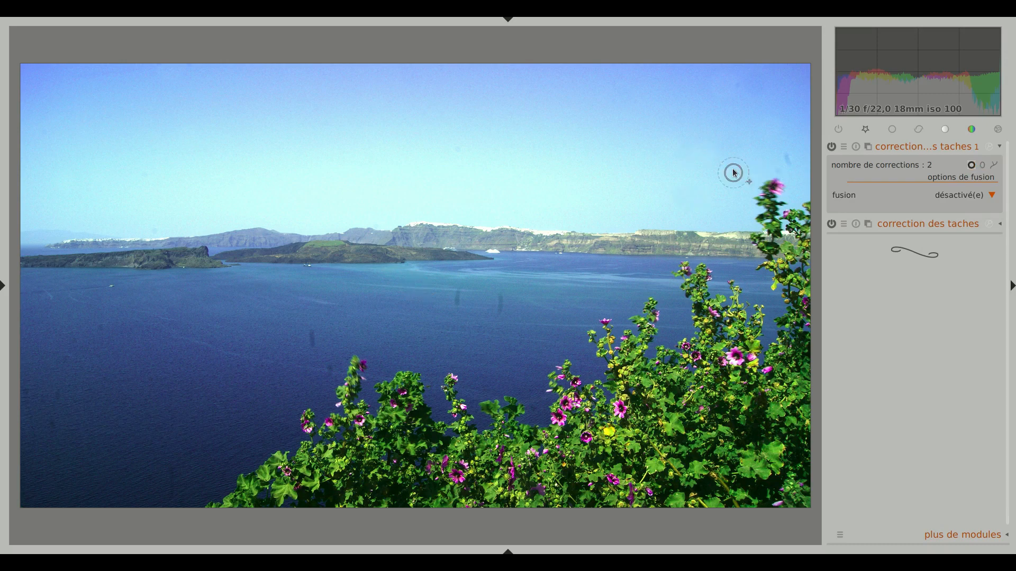
click(787, 161)
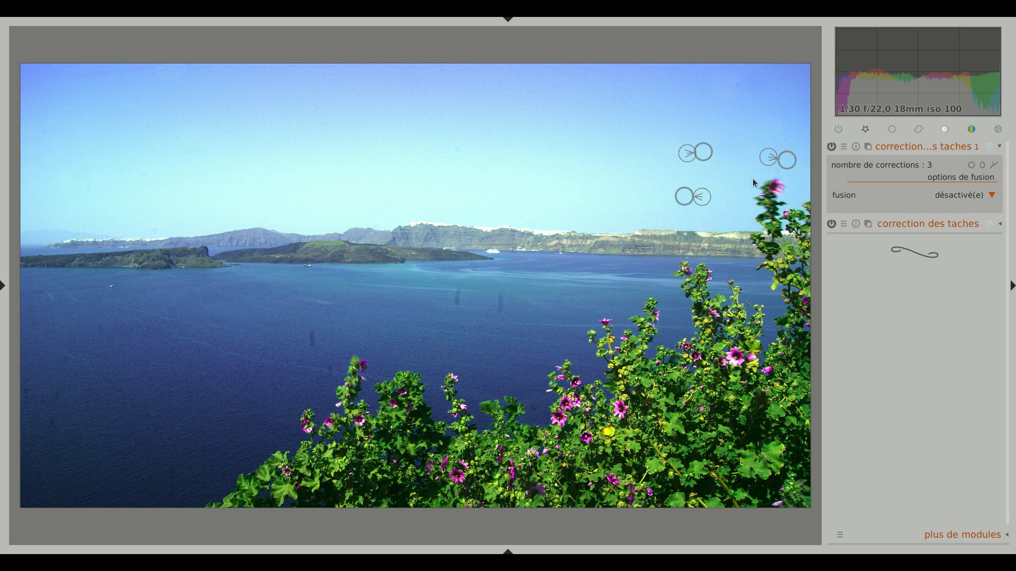
click(971, 166)
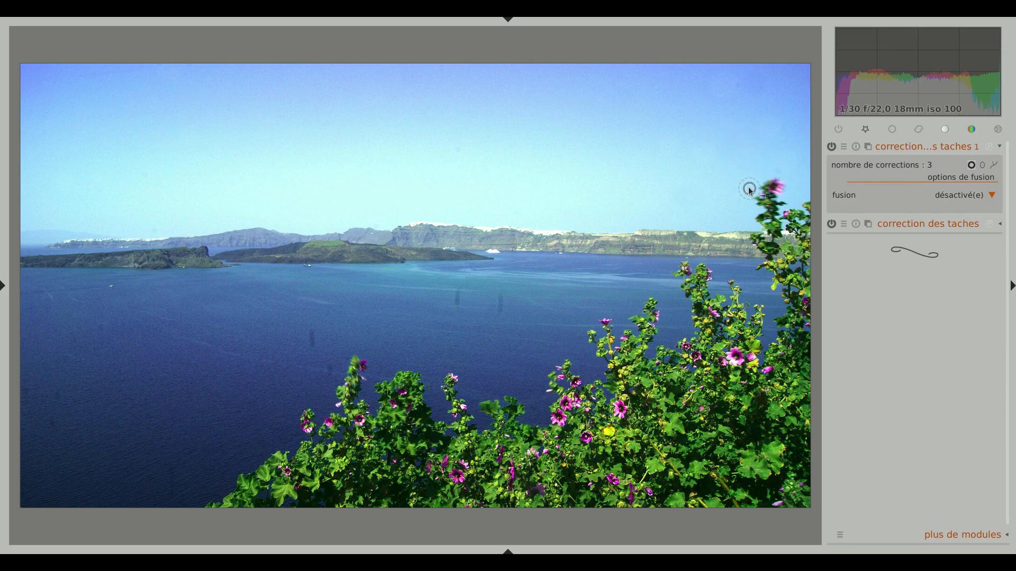
click(777, 170)
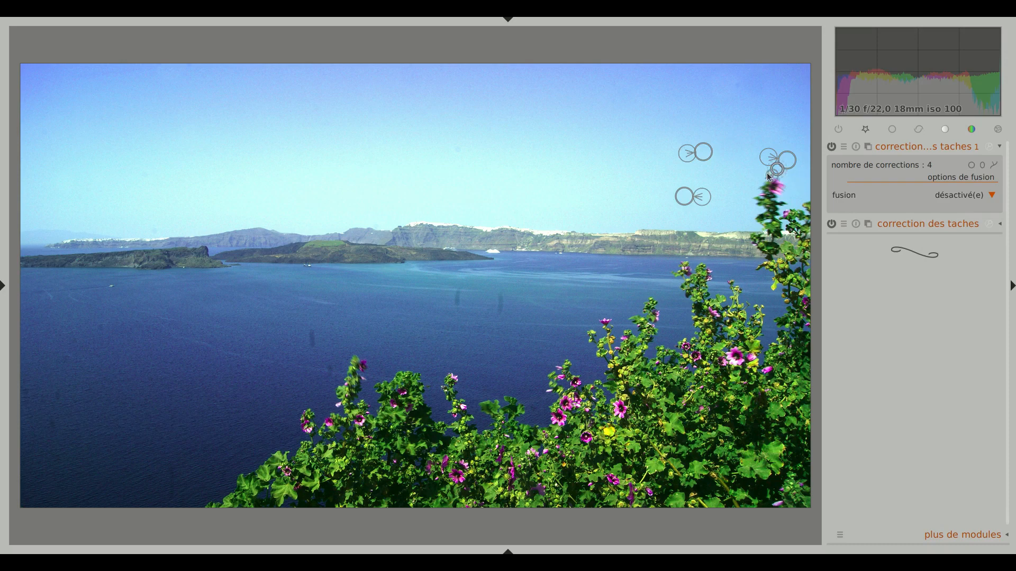
drag(770, 176, 756, 174)
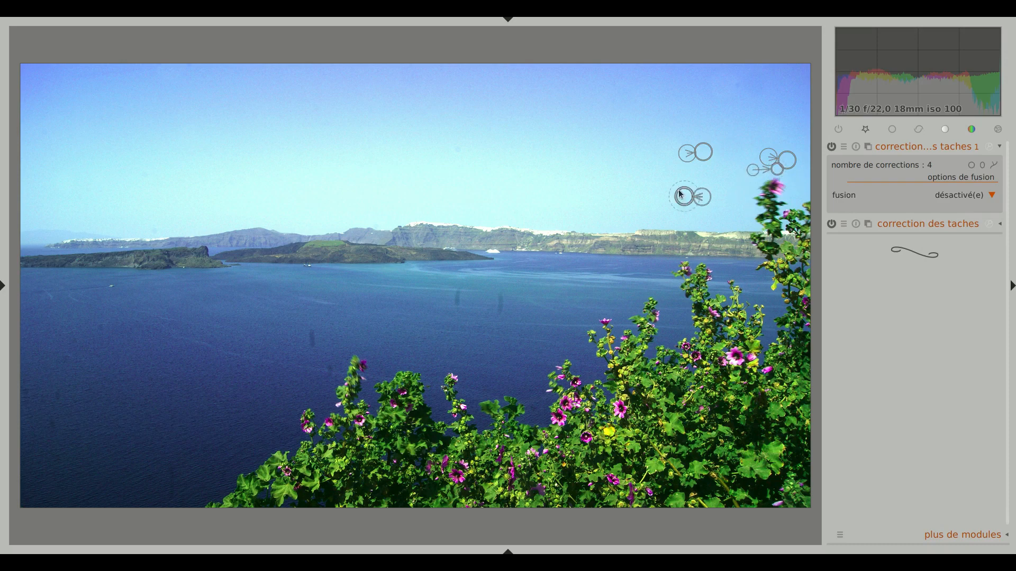
Place a small circular correction over the faint spot in the middle of the sky, with its source immediately to the right
click(972, 165)
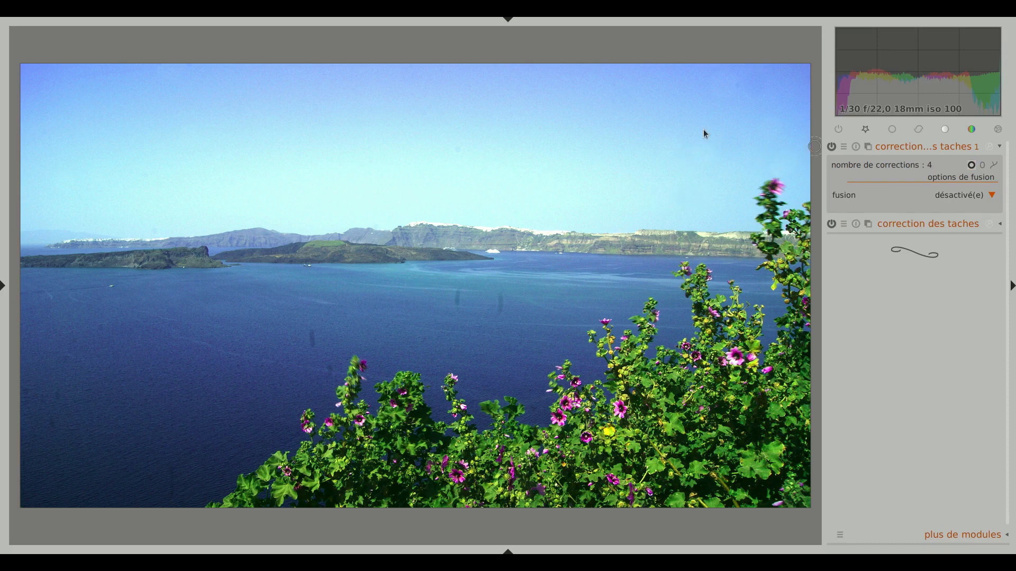
click(459, 151)
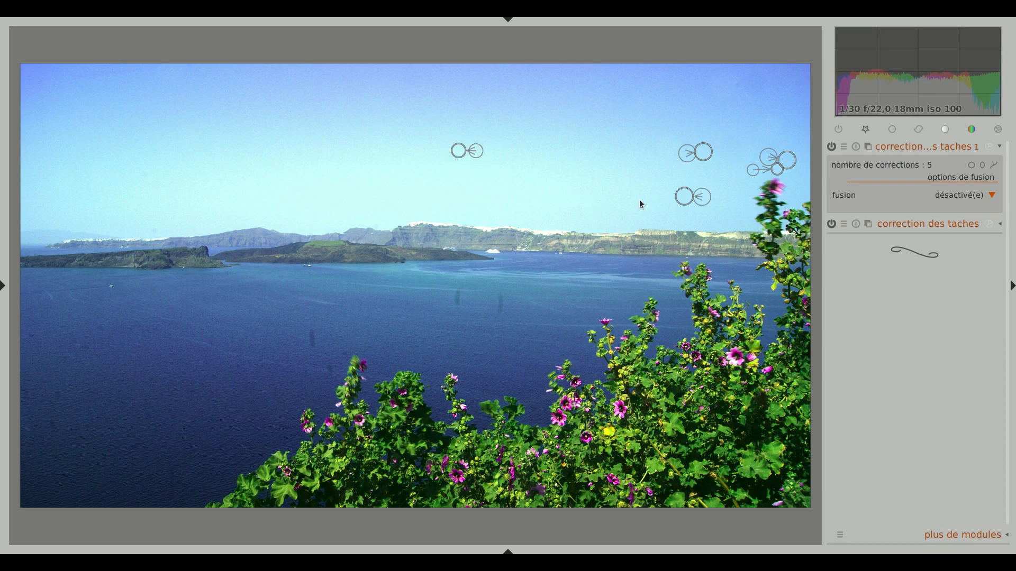
Check the corrected sky without outlines and display the correction outlines of the original "correction des taches" instance
click(972, 165)
click(965, 150)
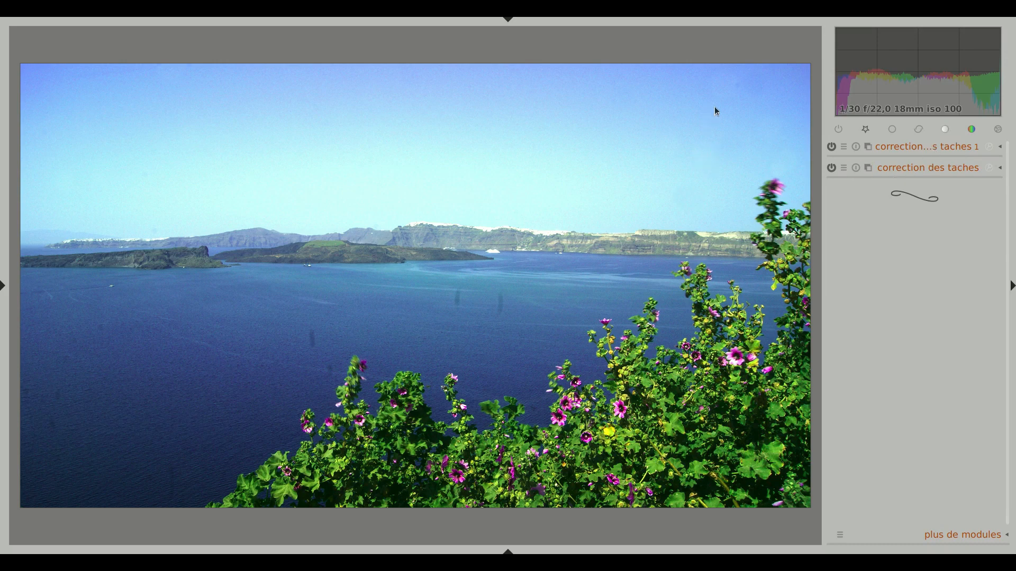
click(896, 169)
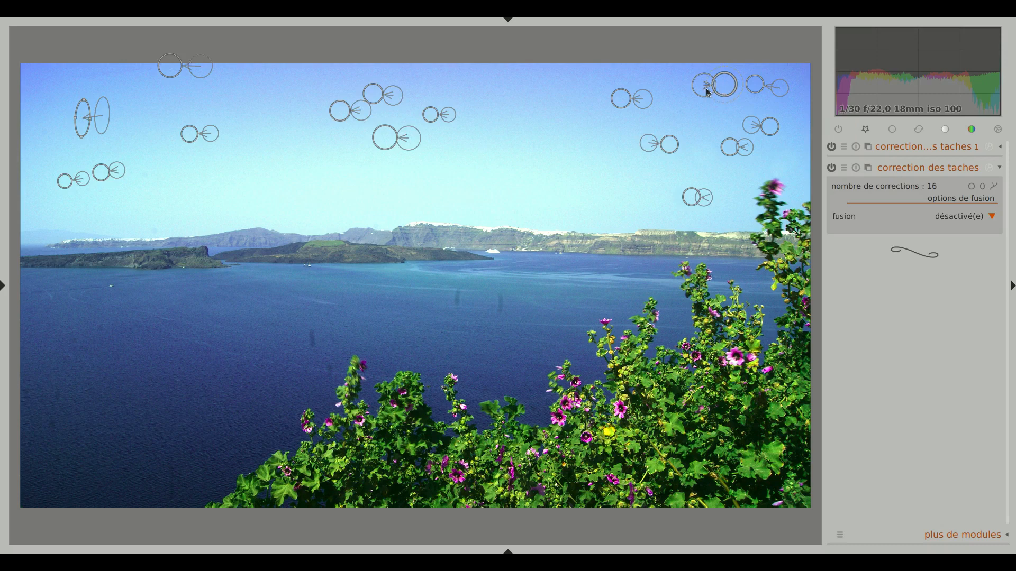
Examine the corrected sky with and without the correction outlines of both "correction des taches" instances
click(922, 169)
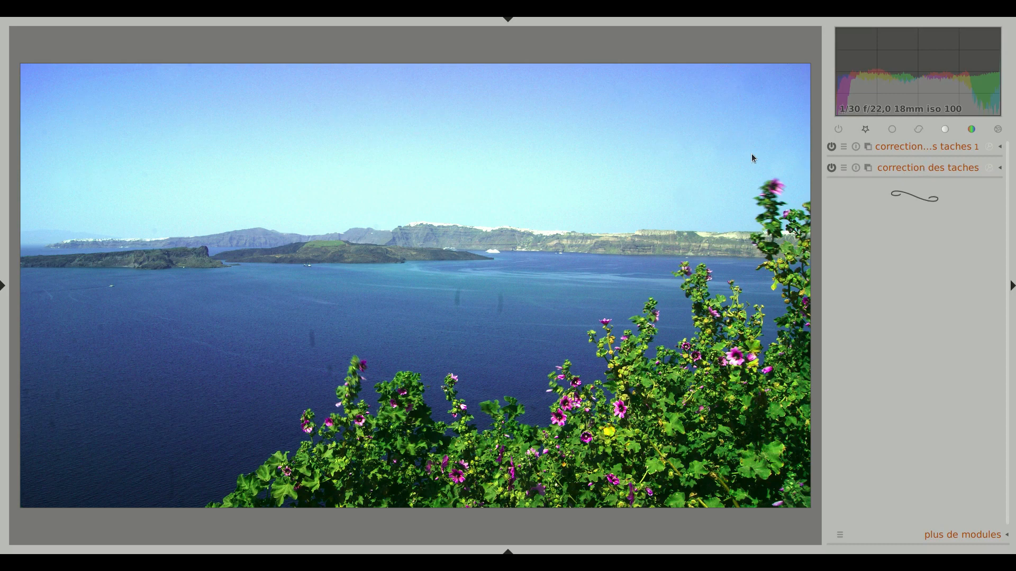
click(883, 169)
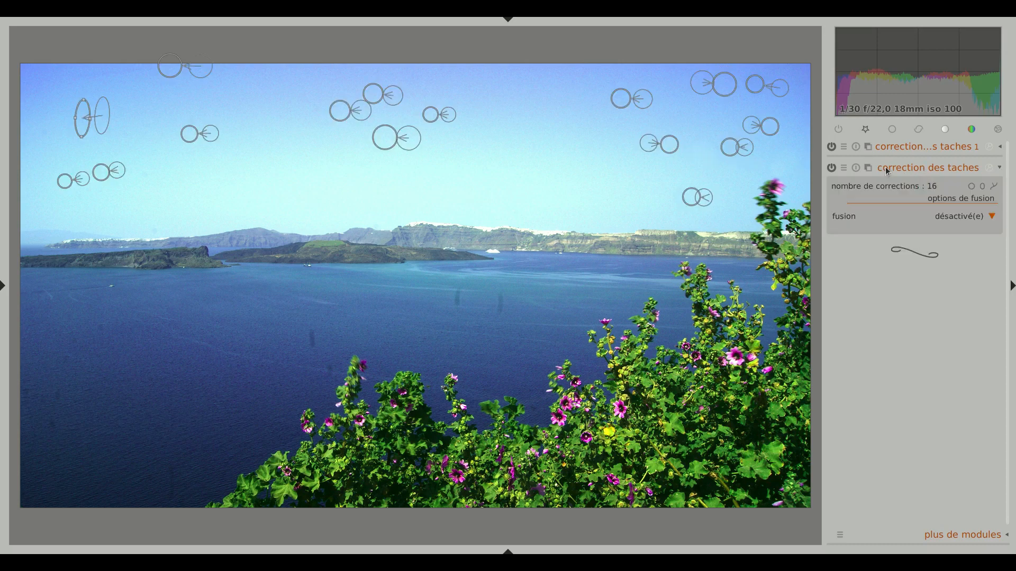
click(885, 168)
click(896, 148)
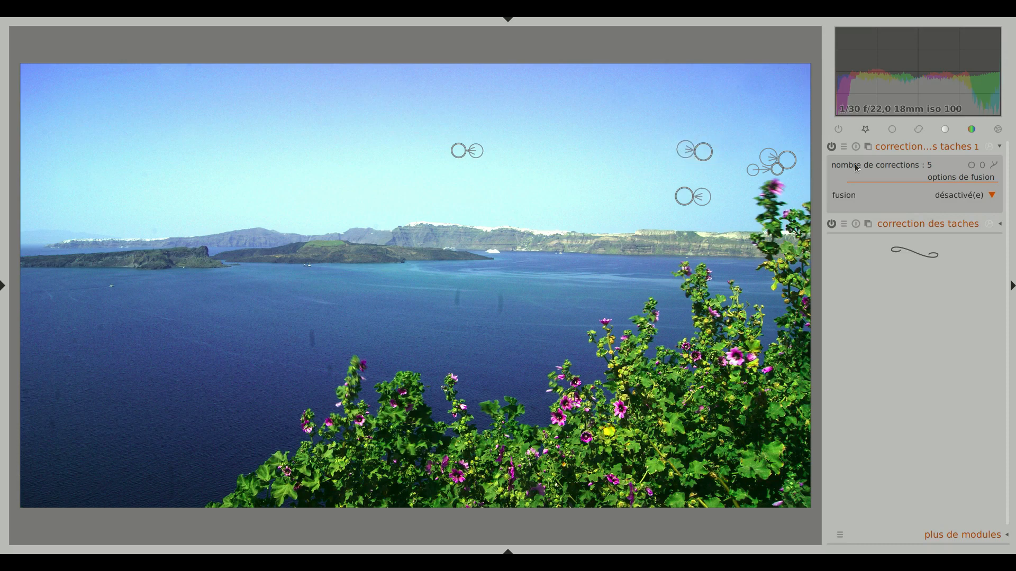
click(945, 146)
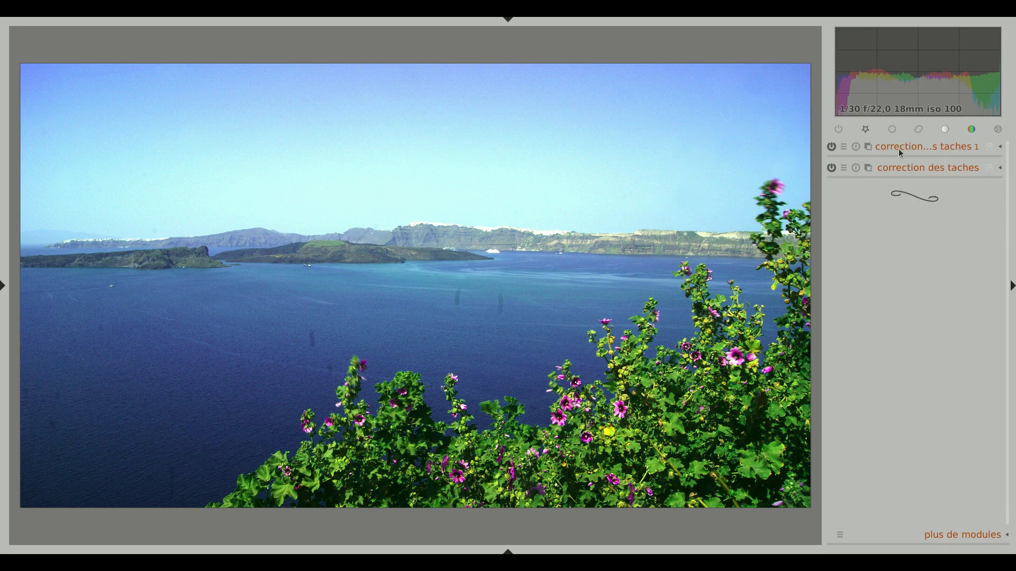
click(897, 165)
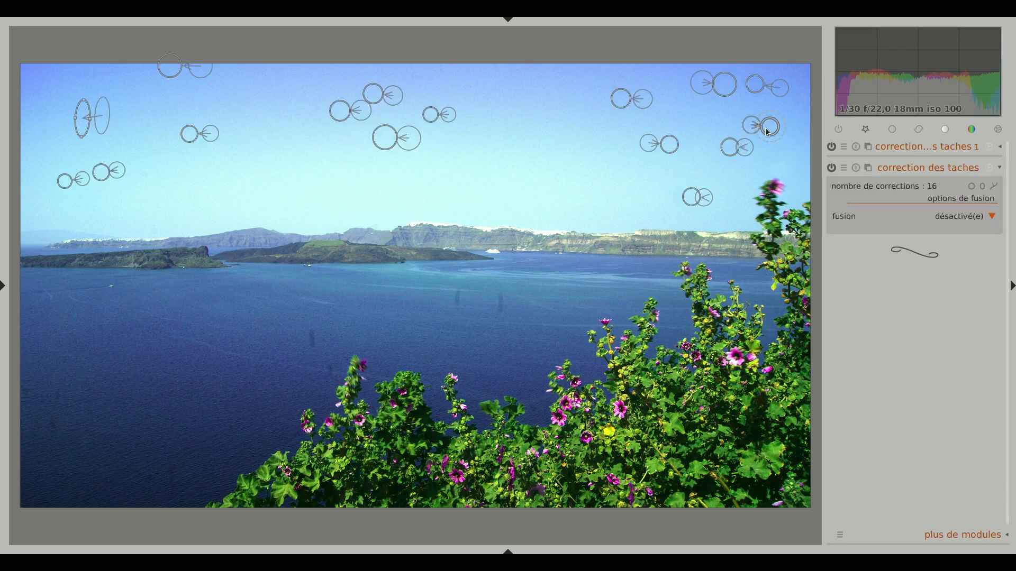
click(891, 168)
click(888, 169)
click(904, 170)
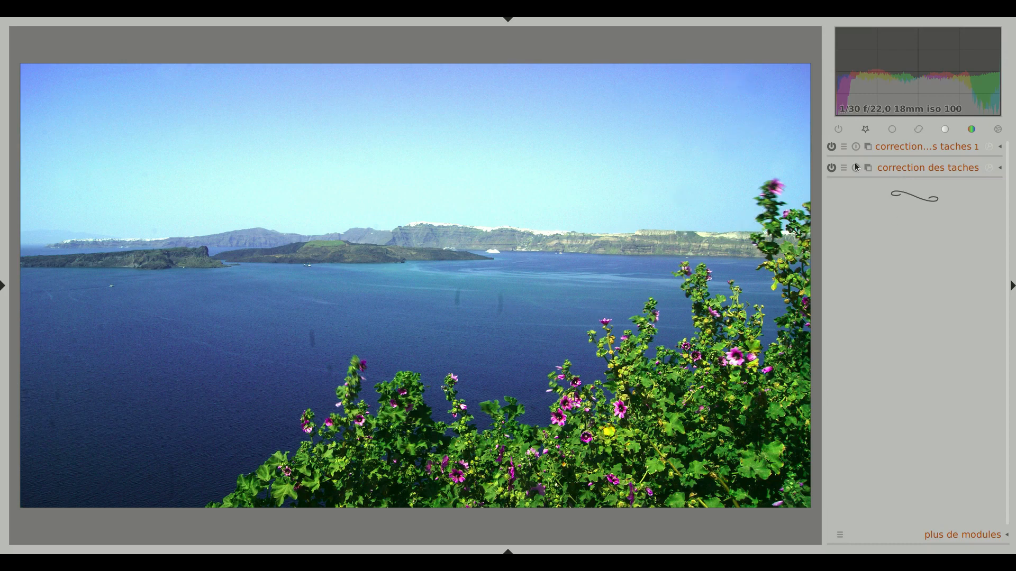
Shift the source of the circle nearest the sky's upper-right corner slightly down and check the sky without outlines
click(904, 169)
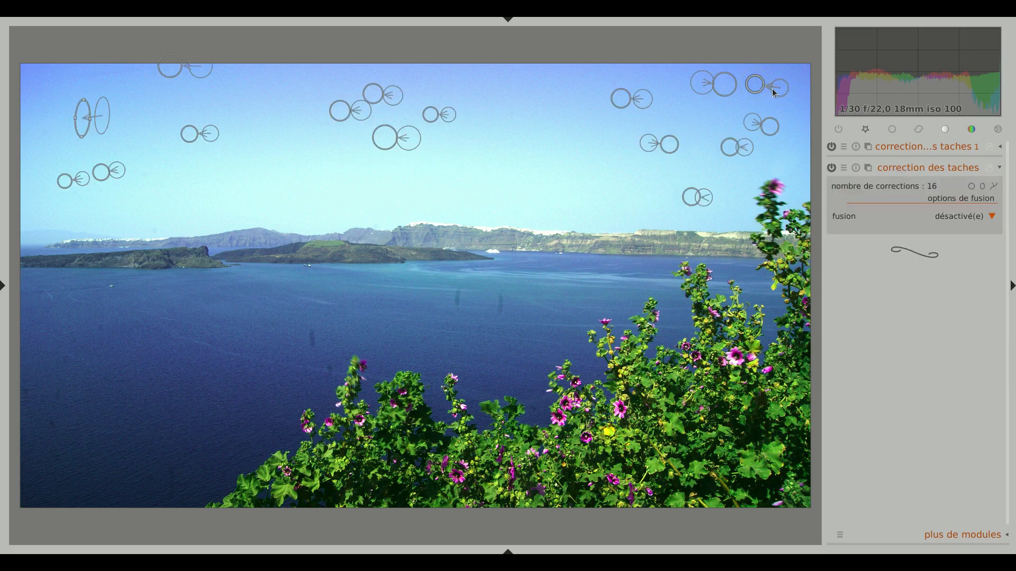
drag(770, 94, 767, 100)
click(913, 170)
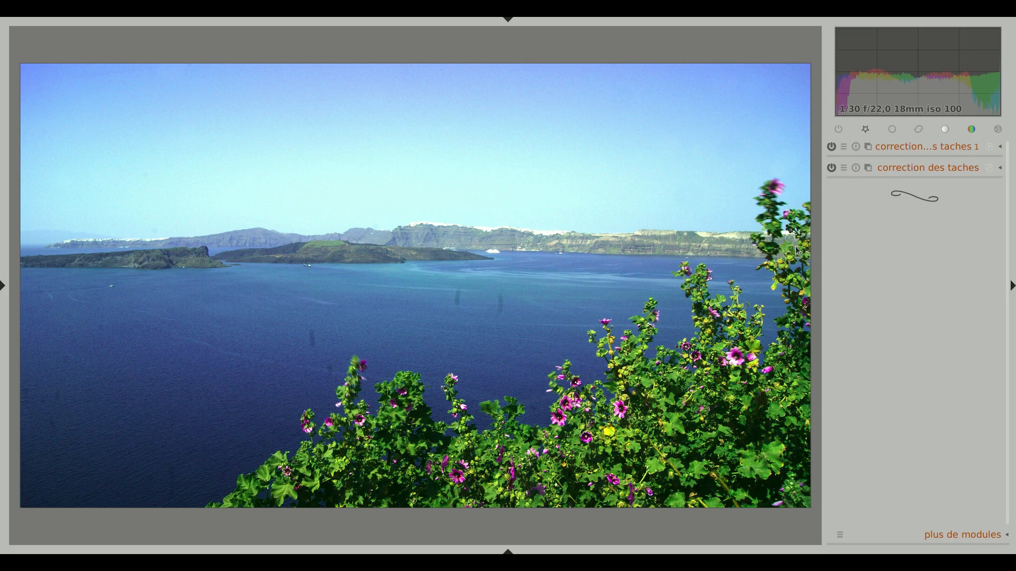
click(923, 171)
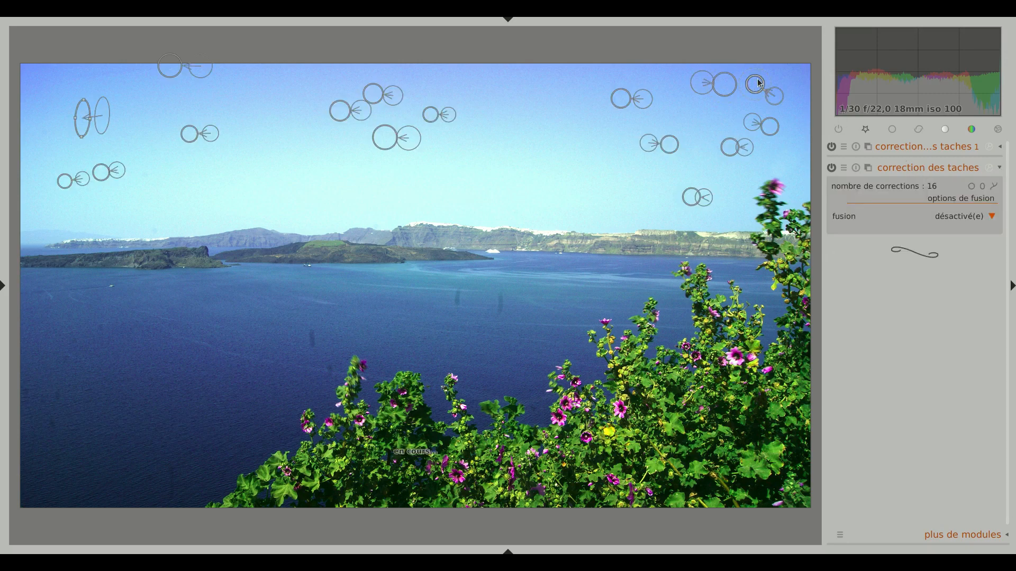
click(914, 168)
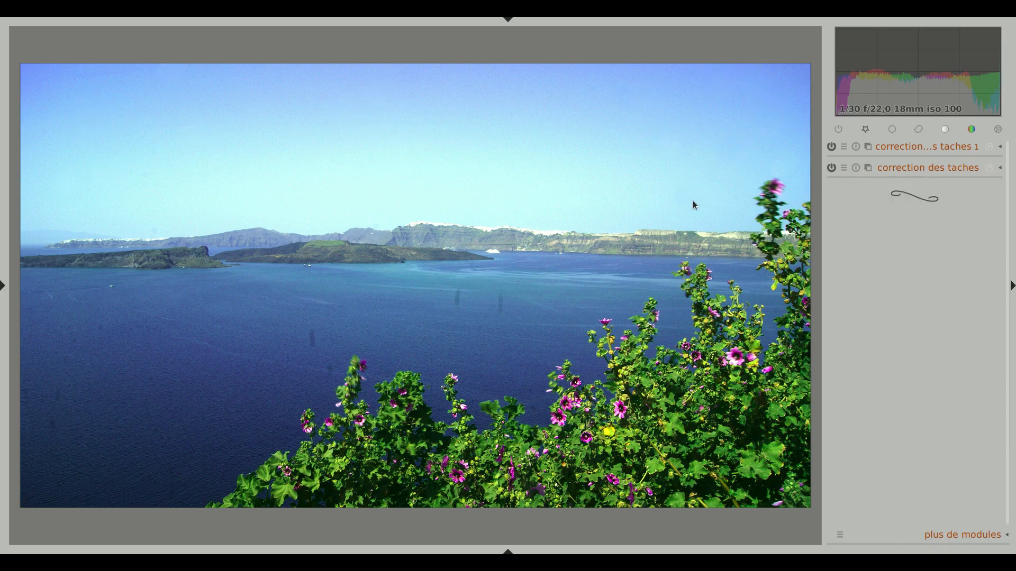
In the original instance, shrink the circle over the upper-middle sky spot and move its source from the flowers into the nearby sky
click(919, 172)
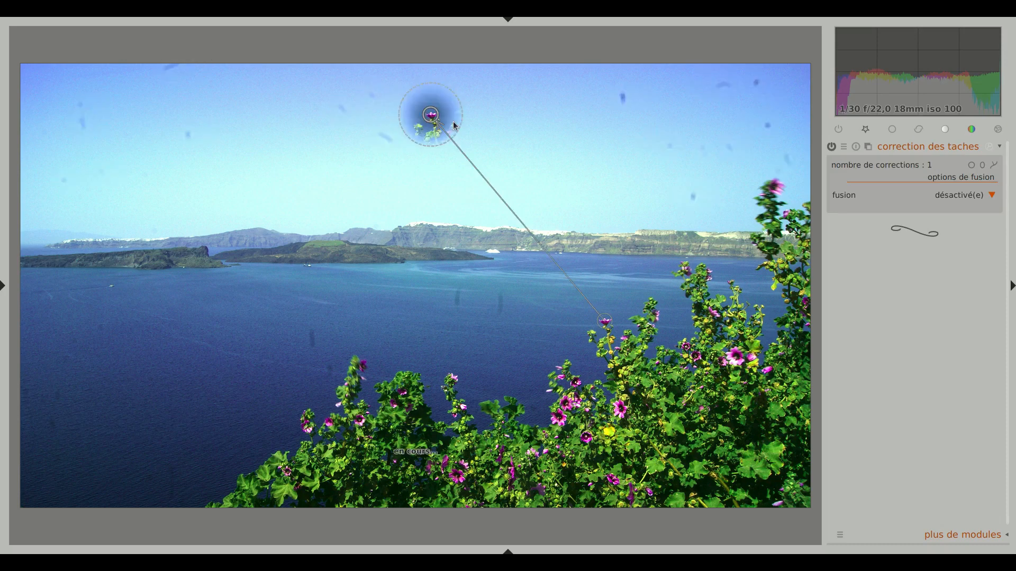
scroll(450, 119, up, 10)
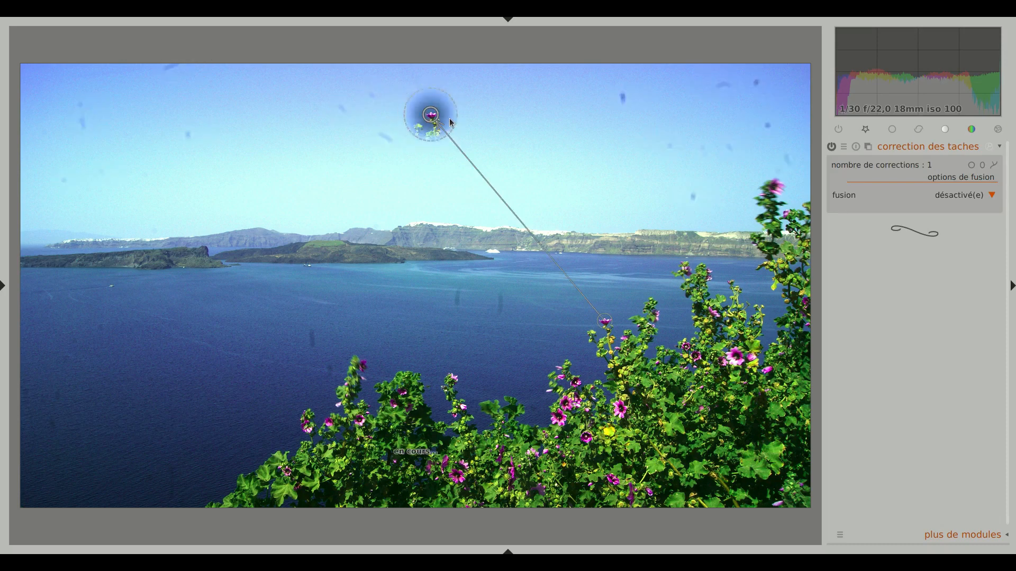
scroll(450, 118, up, 5)
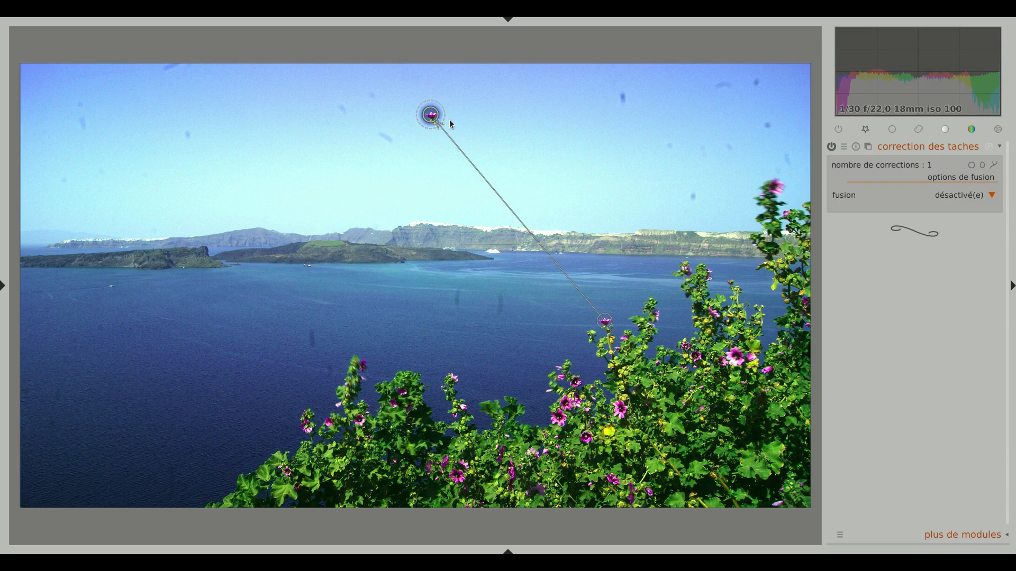
drag(602, 323, 437, 143)
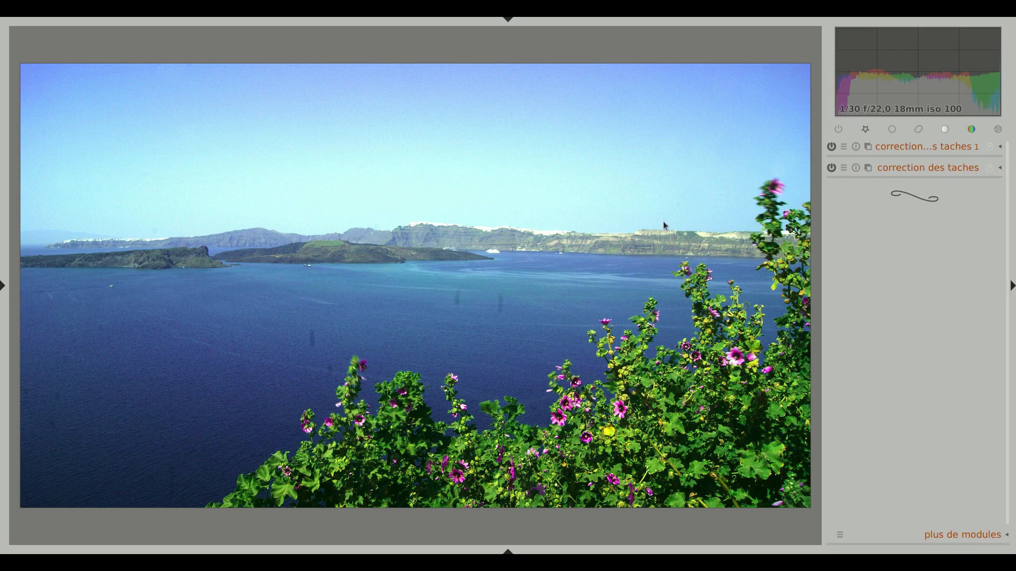
In "correction des taches 1", place an elliptical correction over the left of the two adjacent dark sea spots, with its source immediately to its left
click(919, 148)
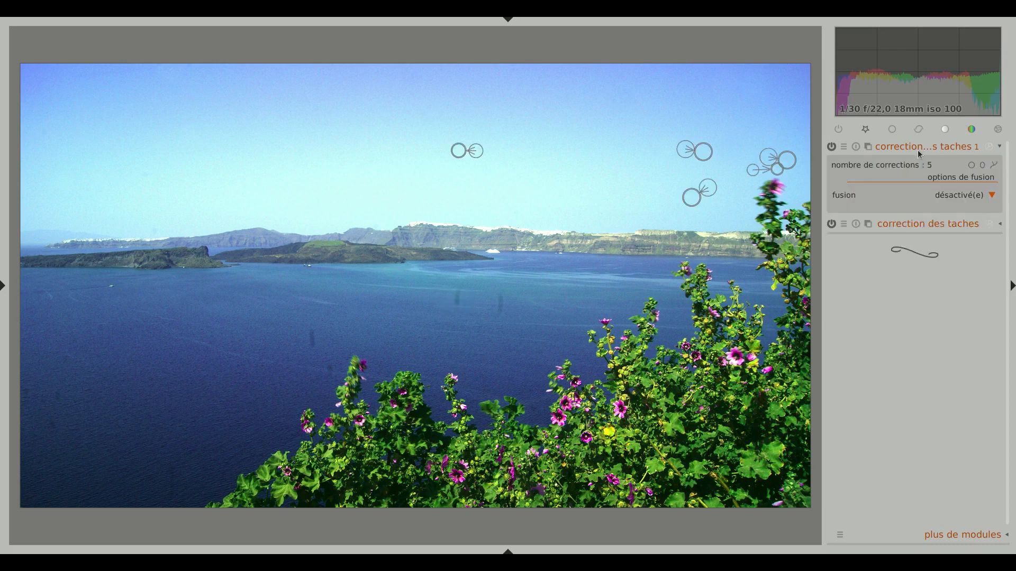
click(972, 166)
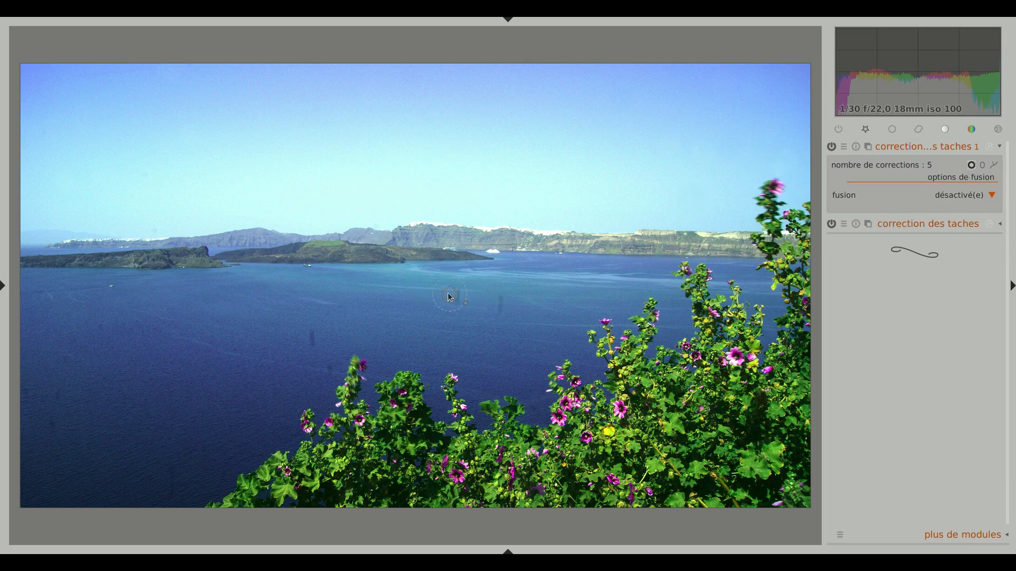
click(982, 165)
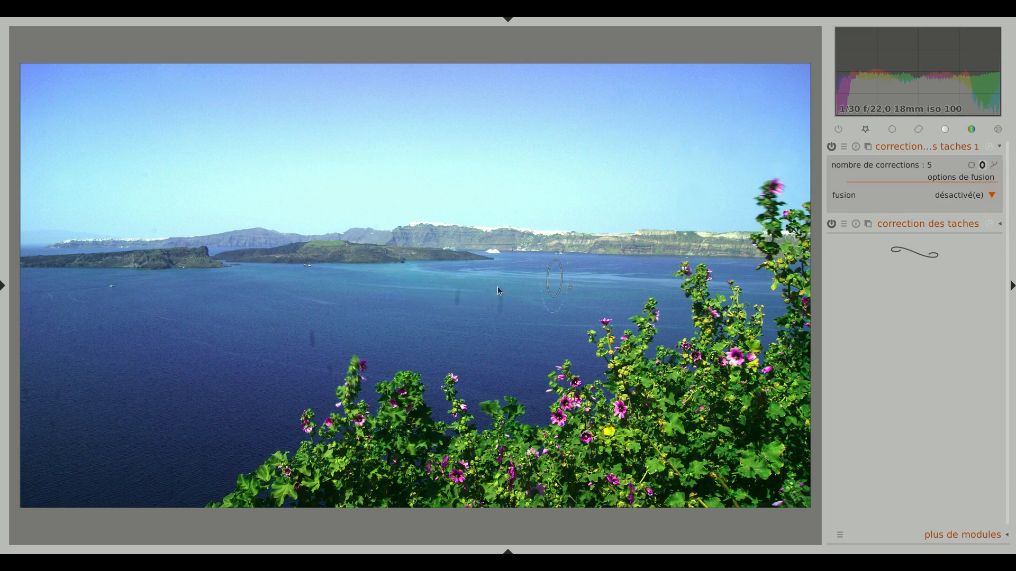
click(457, 296)
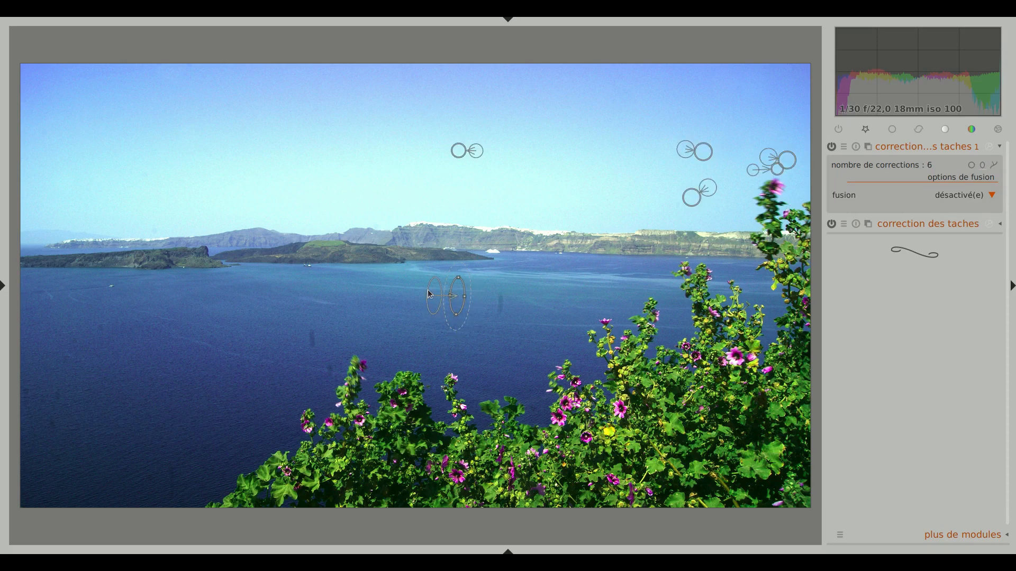
drag(435, 295, 433, 291)
mouse_move(434, 302)
mouse_down()
mouse_move(435, 288)
mouse_move(433, 307)
mouse_up()
drag(436, 306, 438, 301)
click(939, 146)
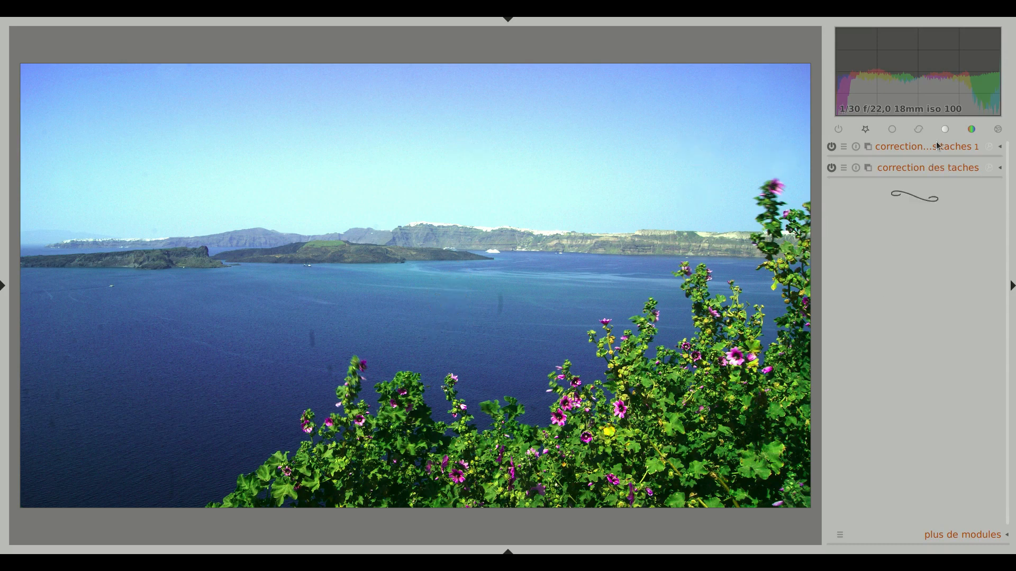
Shrink that sea ellipse and bring its source closer, and move the source of the neighbouring ellipse to that ellipse's left
click(939, 146)
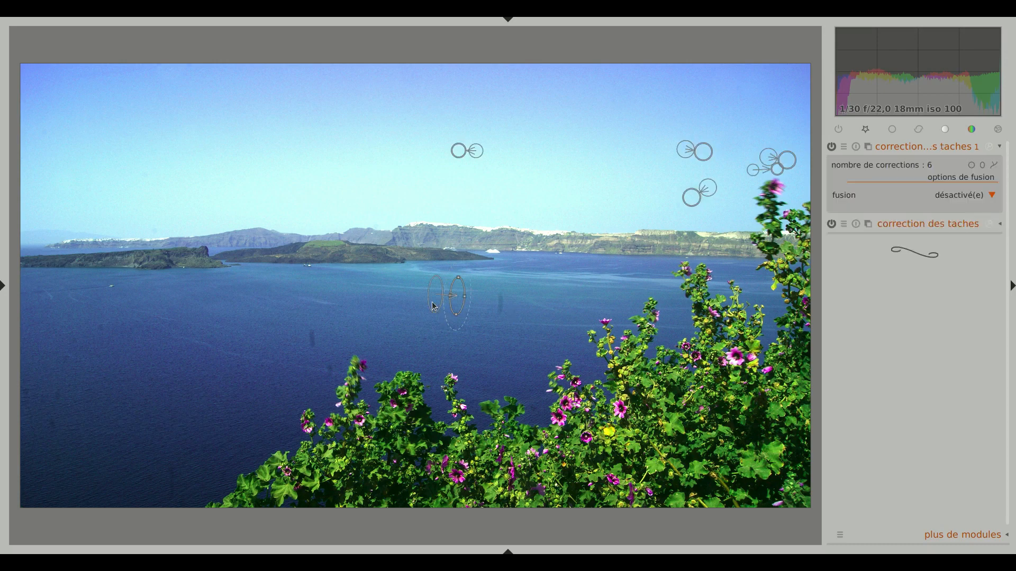
drag(436, 306, 445, 305)
scroll(458, 302, up, 8)
click(445, 306)
click(911, 148)
click(906, 148)
drag(496, 309, 488, 315)
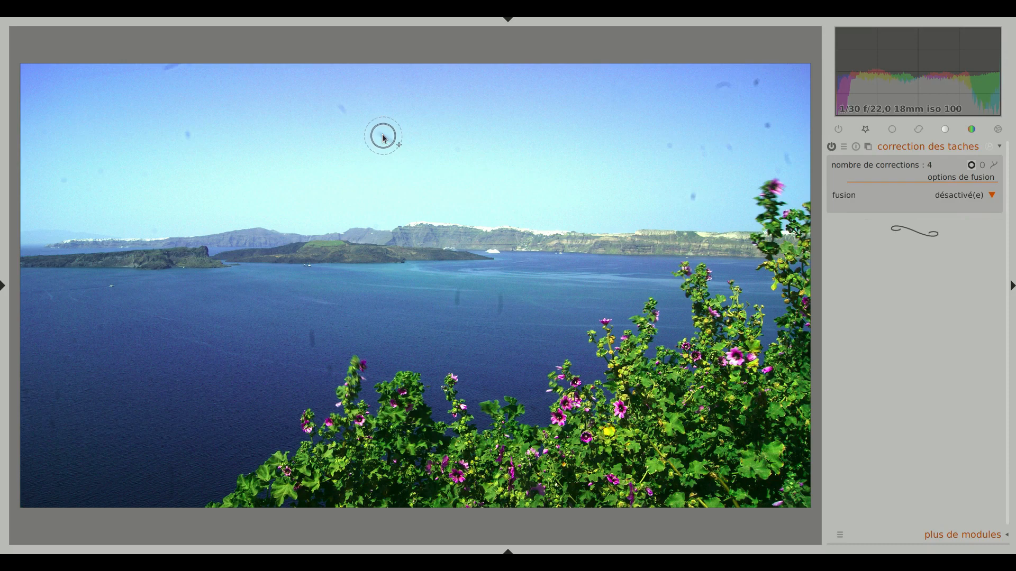
Place a circle over the elongated sky spot left of centre with its source to its right, and a smaller circle over the spot above-left of it
click(385, 137)
drag(402, 154, 408, 142)
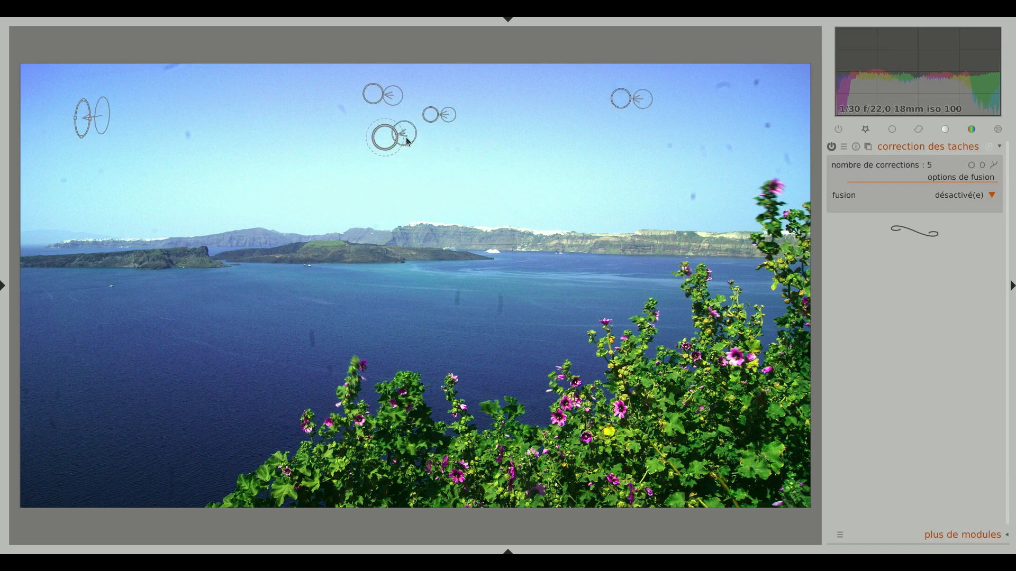
click(971, 166)
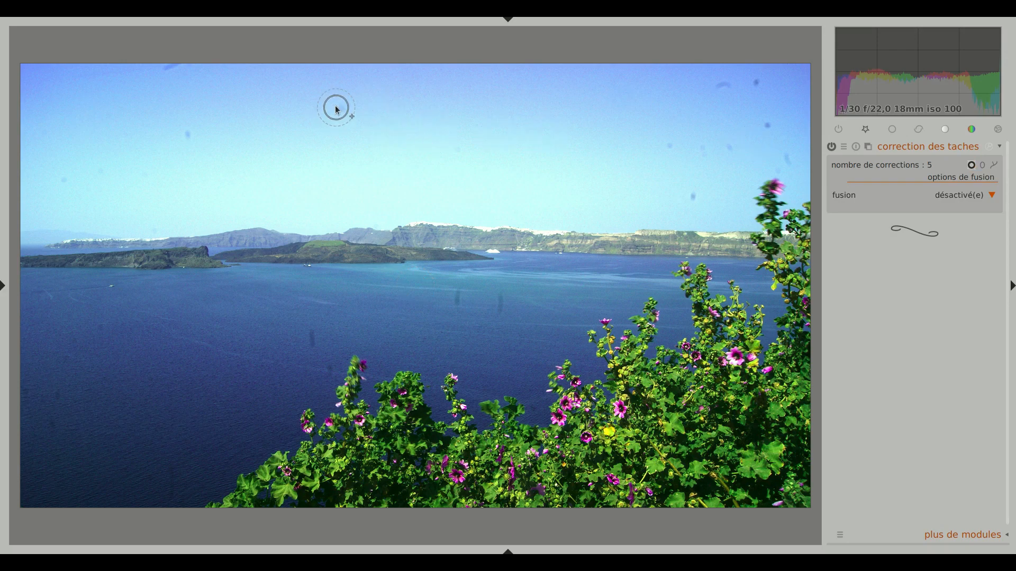
scroll(337, 110, down, 4)
click(341, 113)
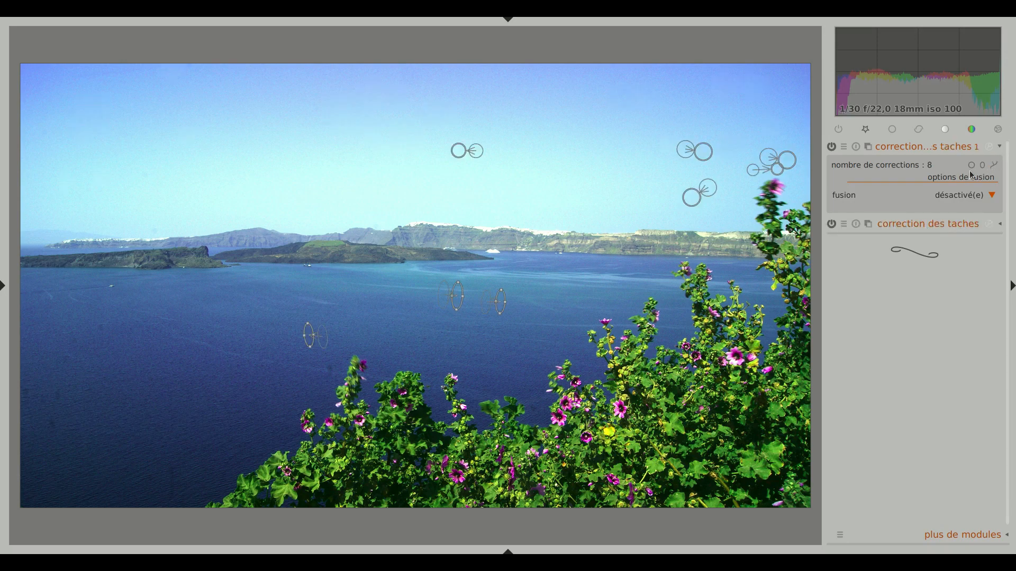
Place a small circular correction over the faint sea spot beside the foliage, with its source to its left, and check the result without outlines
click(972, 165)
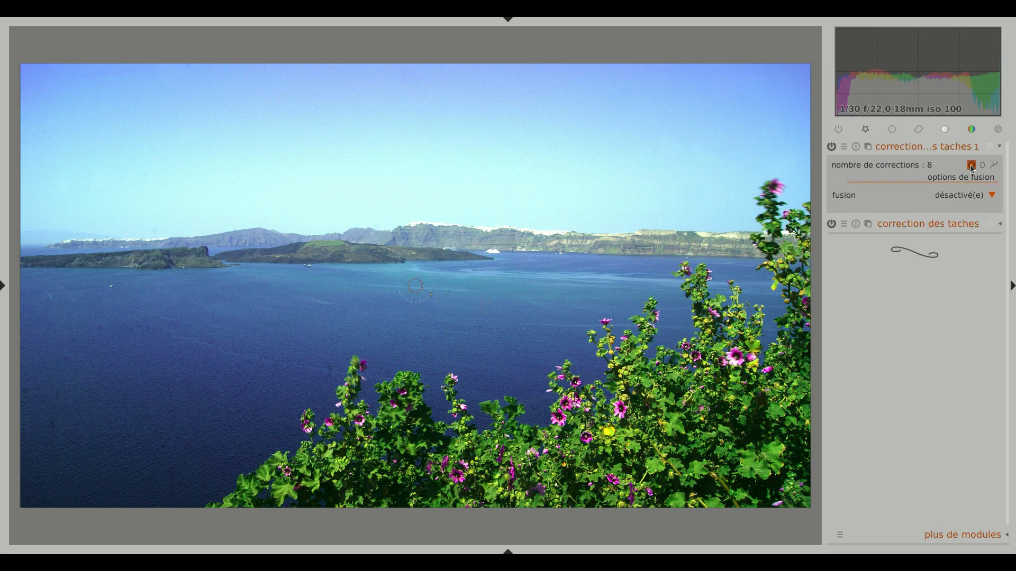
click(332, 372)
scroll(330, 372, down, 8)
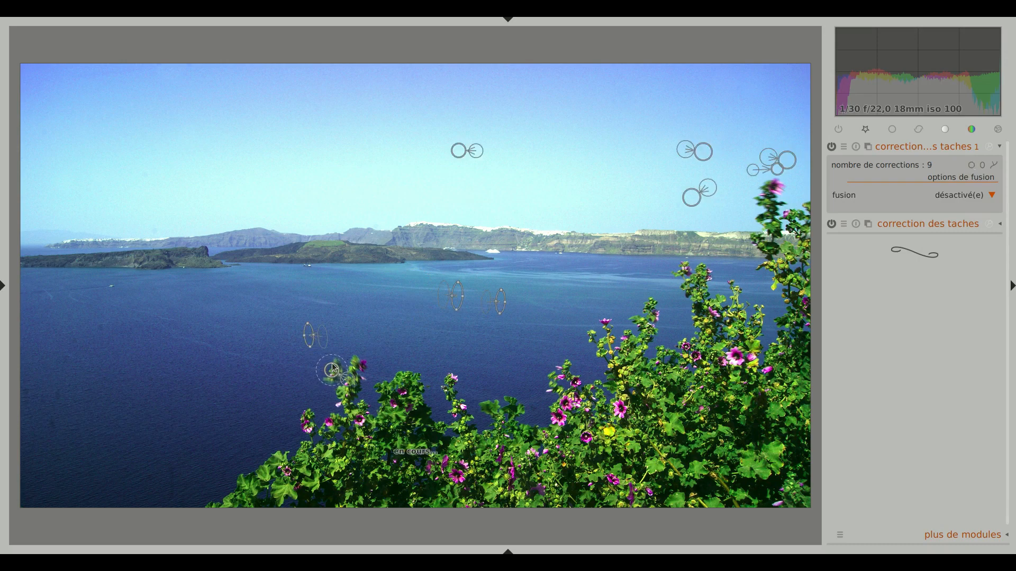
drag(345, 381, 314, 370)
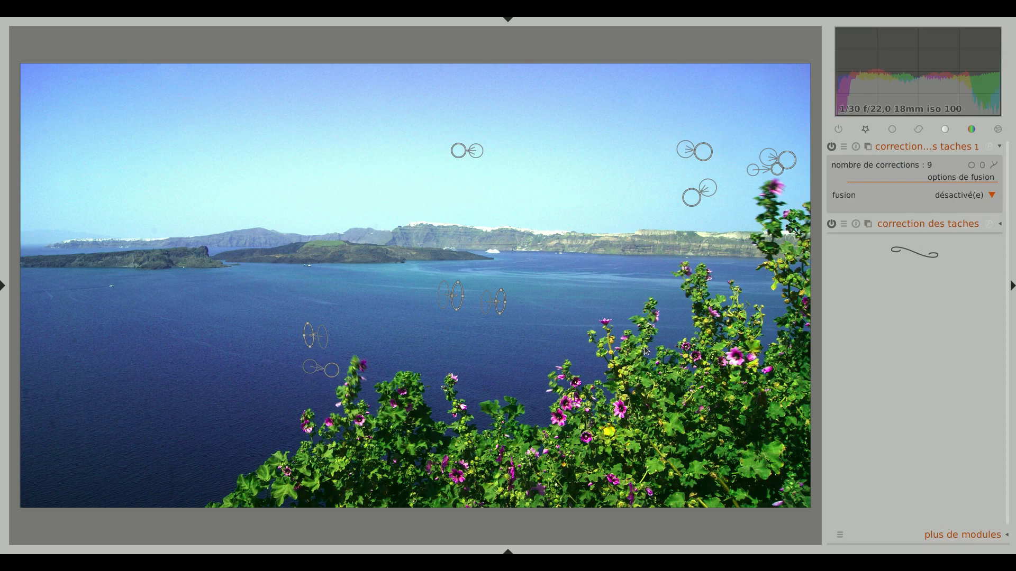
click(940, 148)
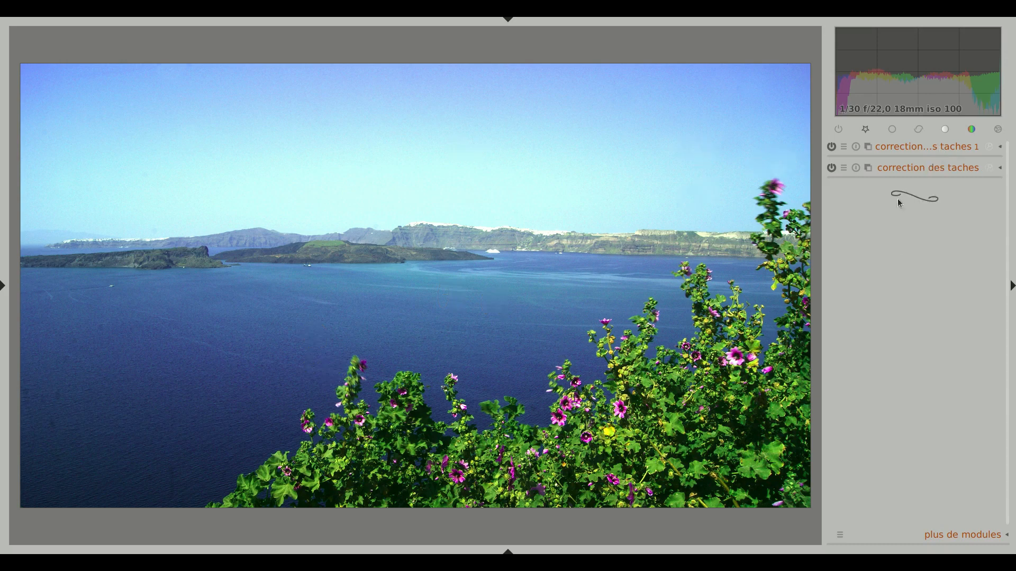